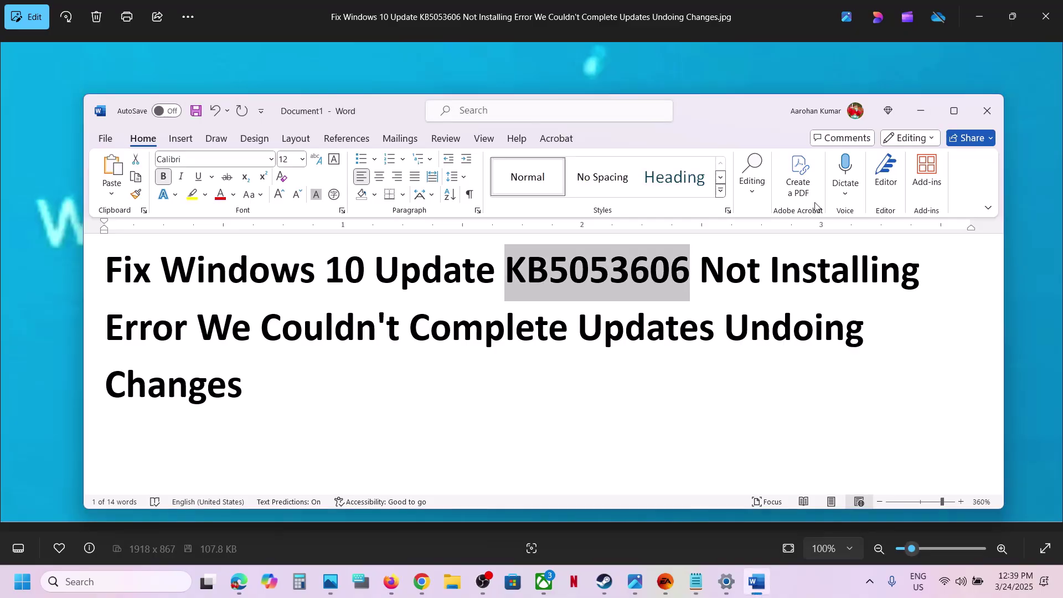
Step: Close the Photos window showing the 'We couldn't complete the updates' image
{"action": "left_click", "coordinate": [928, 114]}
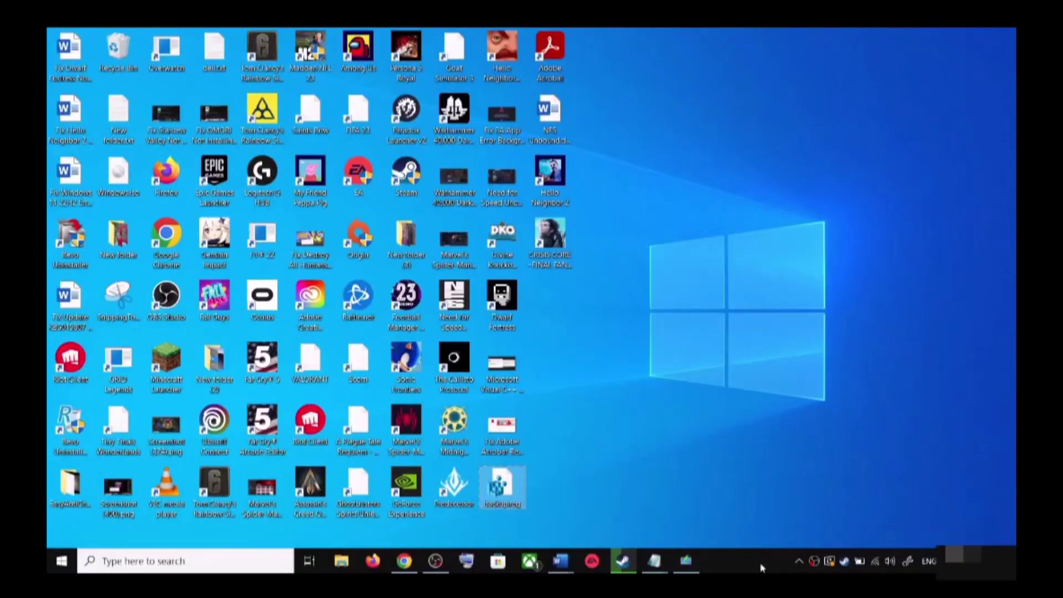
{"action": "mouse_move", "coordinate": [560, 561]}
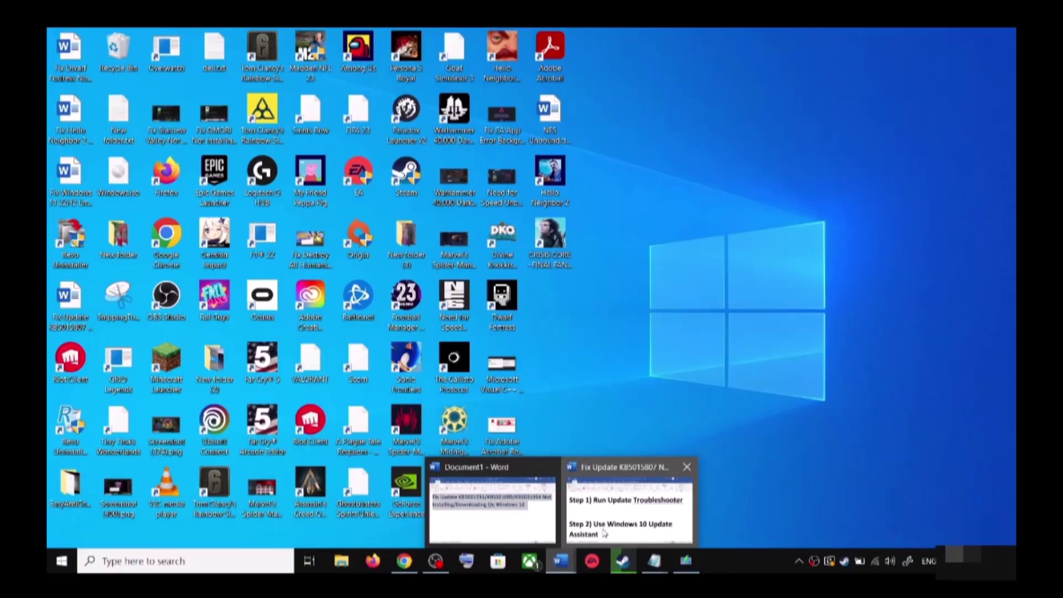
Step: Open Update & Security > Troubleshoot > Additional troubleshooters and run Windows Update
{"action": "left_click", "coordinate": [623, 507]}
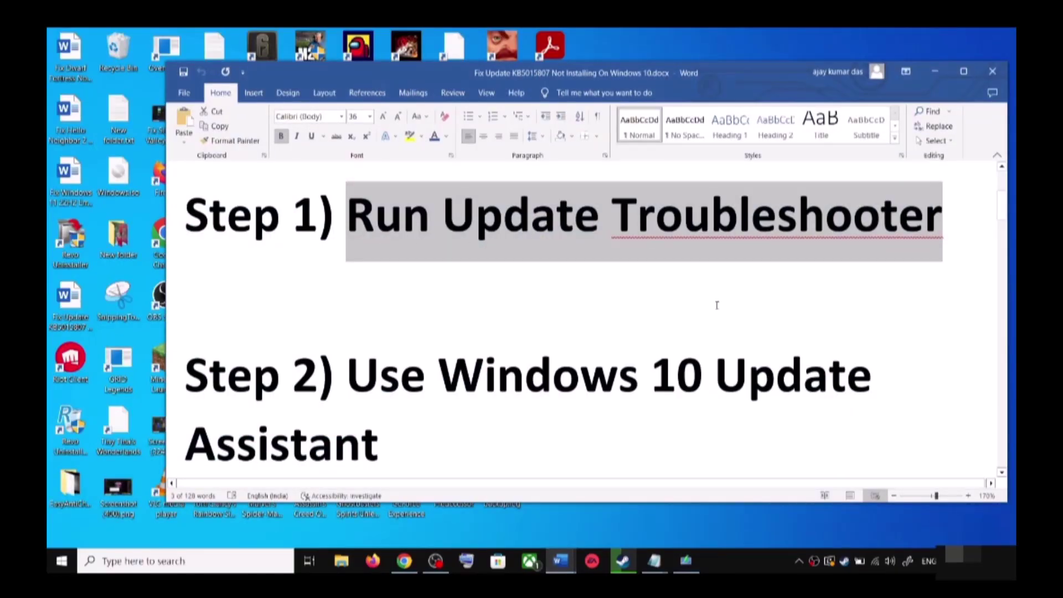
{"action": "key", "text": "super+i"}
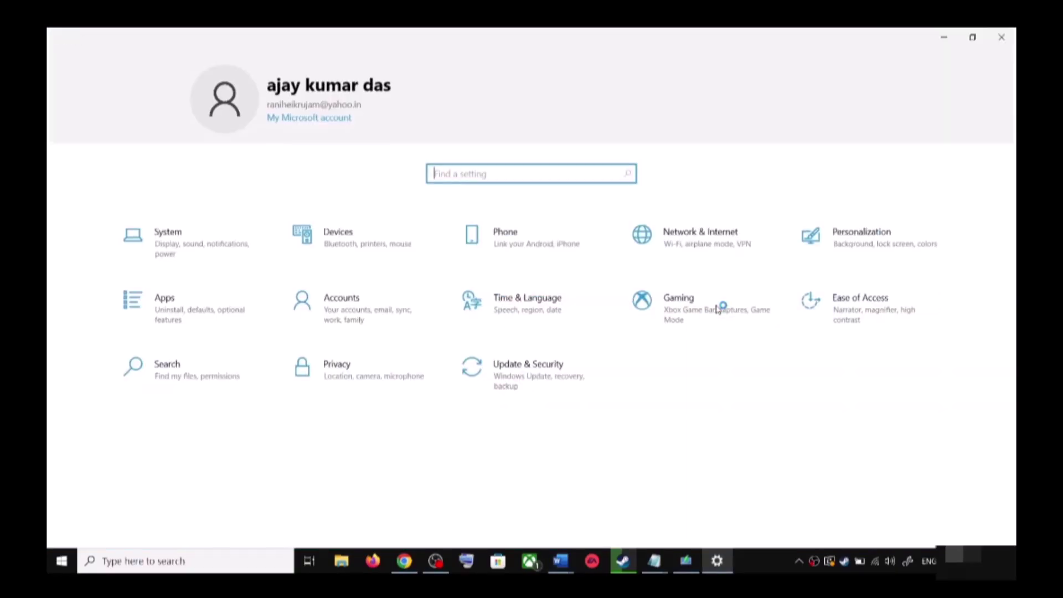
{"action": "left_click", "coordinate": [540, 379]}
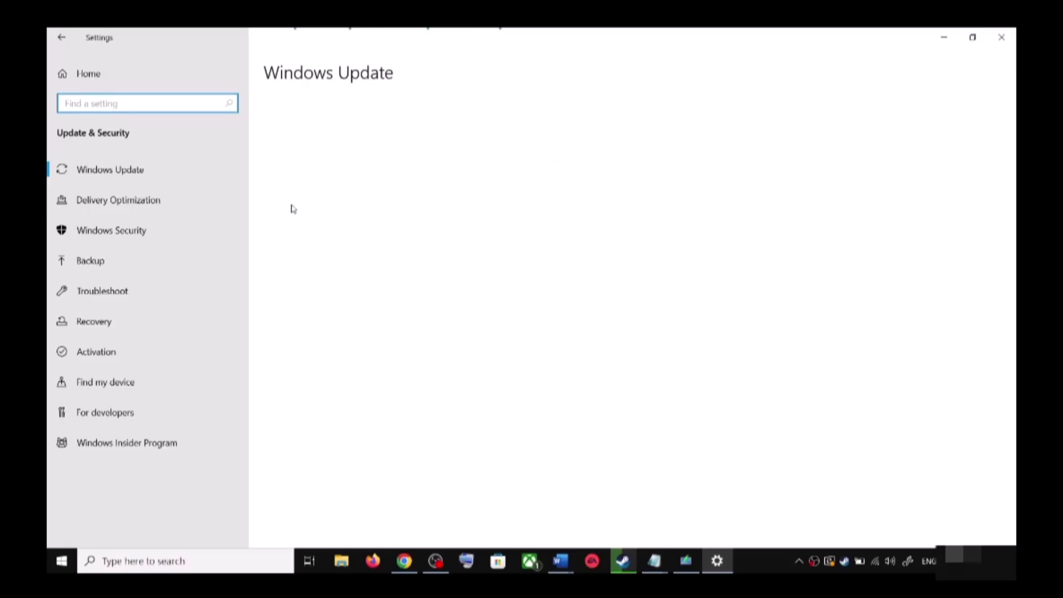
{"action": "left_click", "coordinate": [126, 294]}
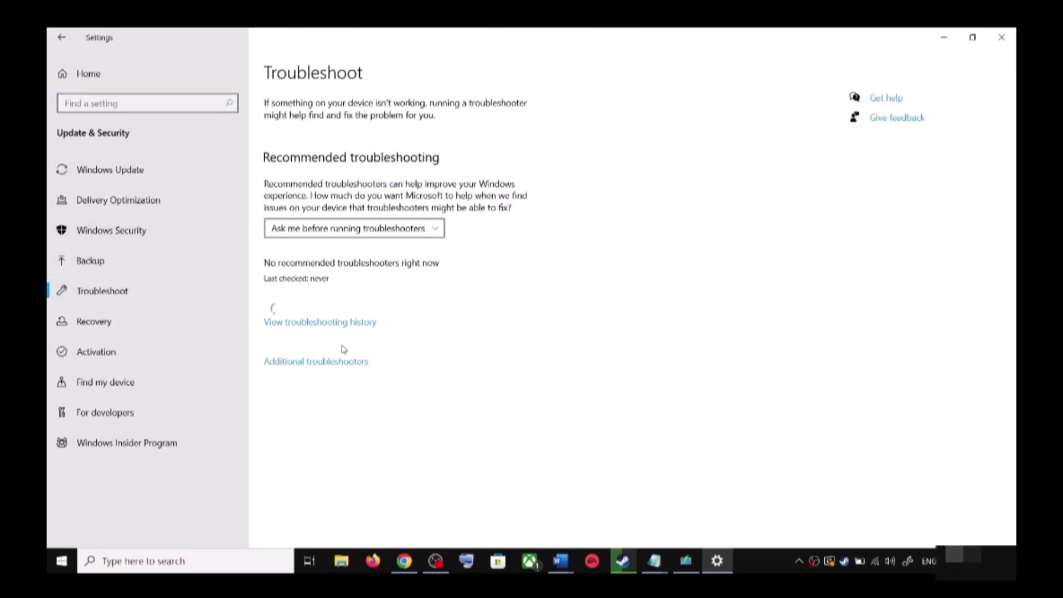
{"action": "left_click", "coordinate": [331, 367]}
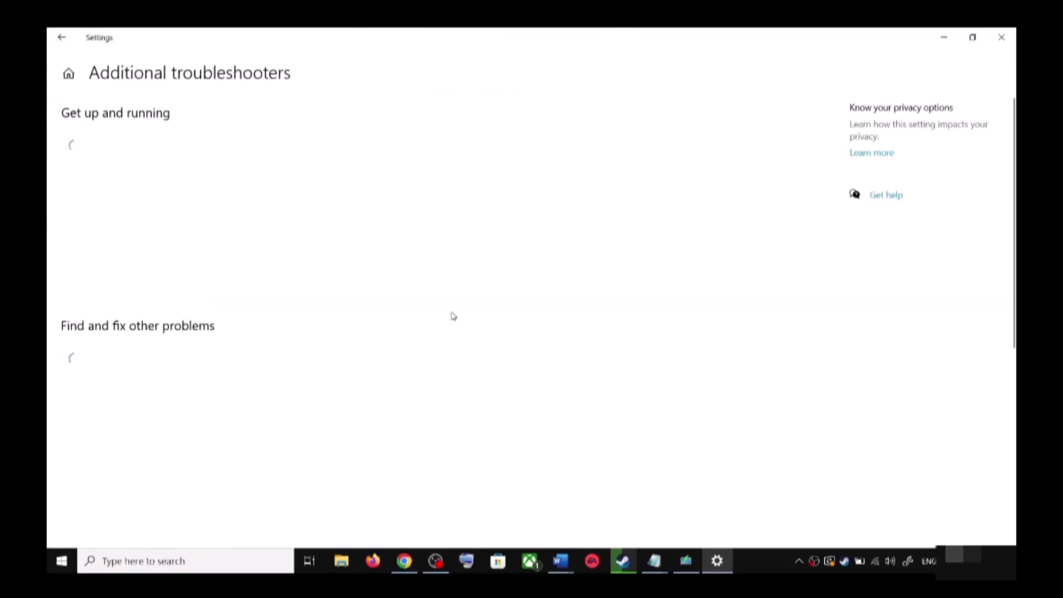
{"action": "left_click", "coordinate": [167, 284]}
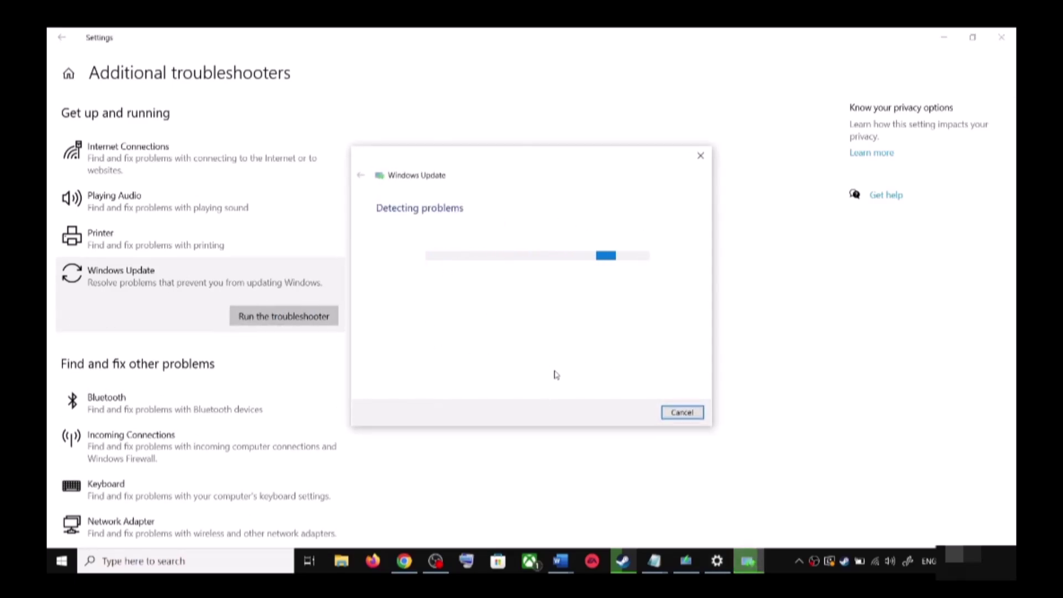
Step: Dismiss the Start power options, close the troubleshooter, and return to the Word guide
{"action": "left_click", "coordinate": [62, 561]}
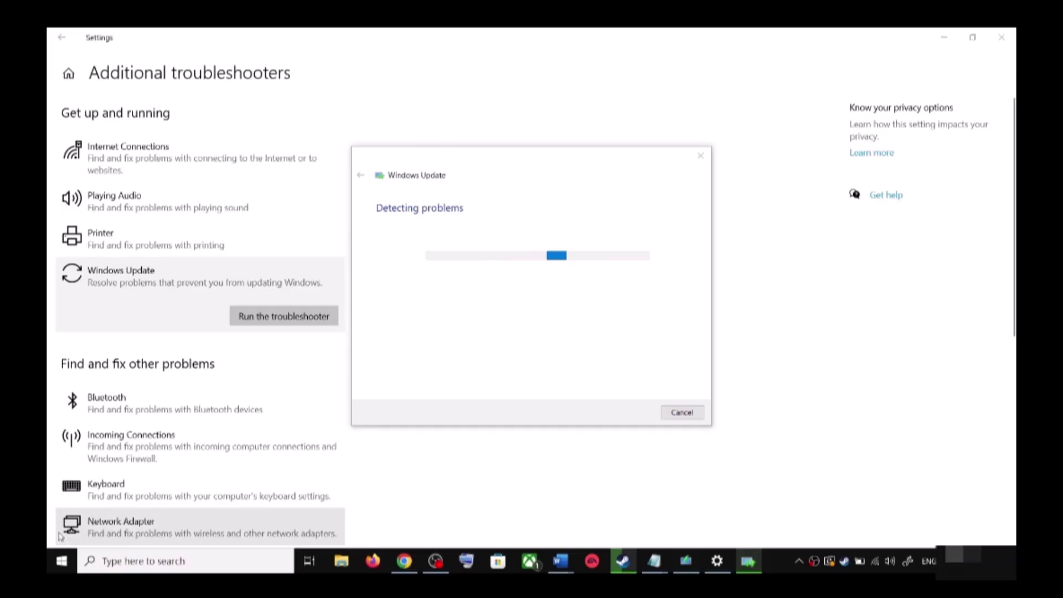
{"action": "left_click", "coordinate": [62, 561]}
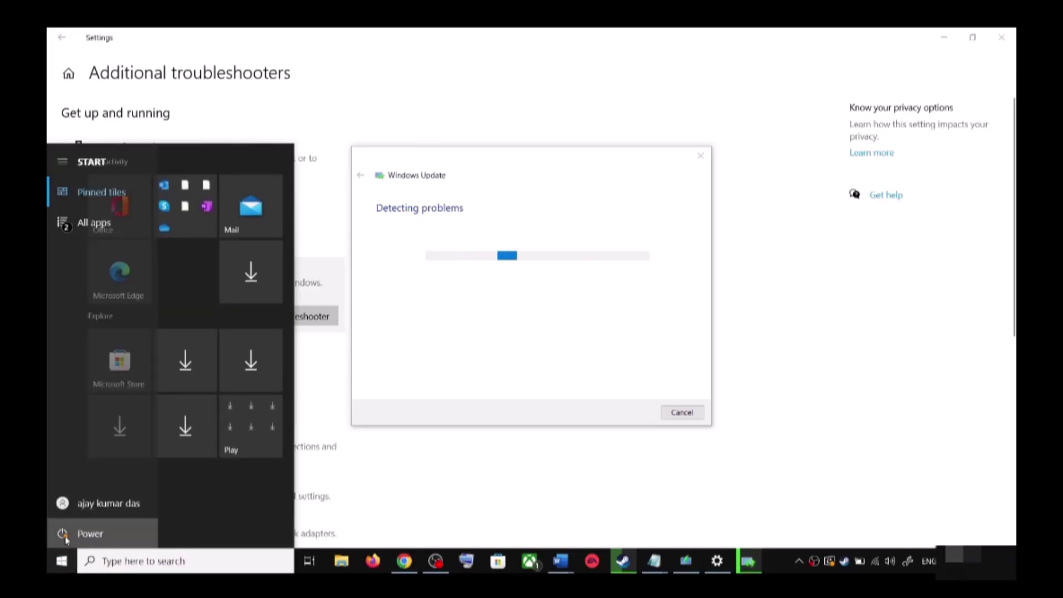
{"action": "left_click", "coordinate": [75, 532]}
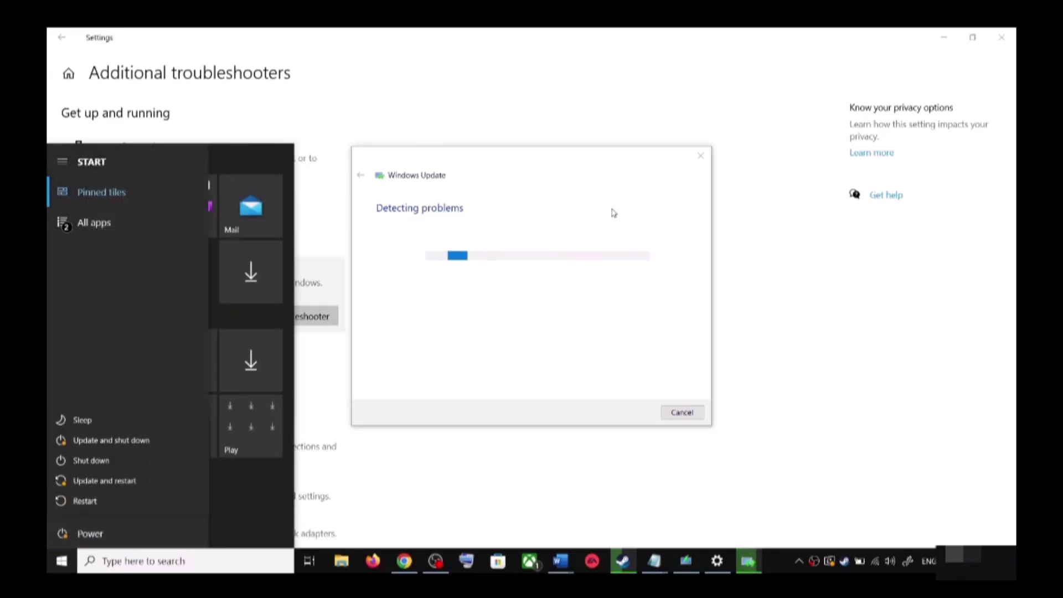
{"action": "left_click", "coordinate": [643, 221]}
{"action": "left_click", "coordinate": [790, 243]}
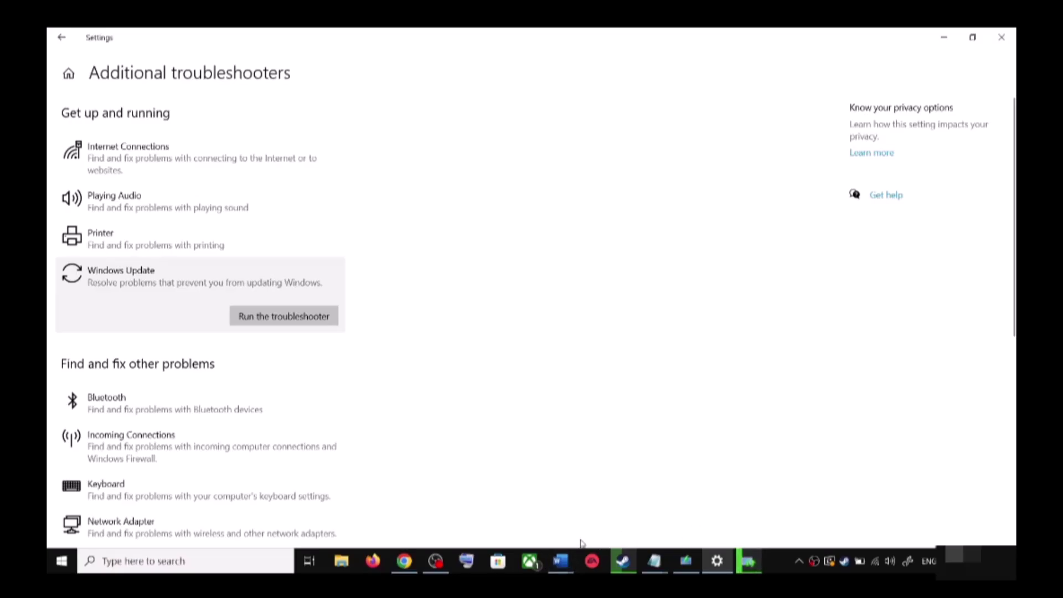
{"action": "left_click", "coordinate": [560, 562]}
Step: Select and open the Step 2 microsoft.com software-download link from the Word guide
{"action": "left_click", "coordinate": [641, 510]}
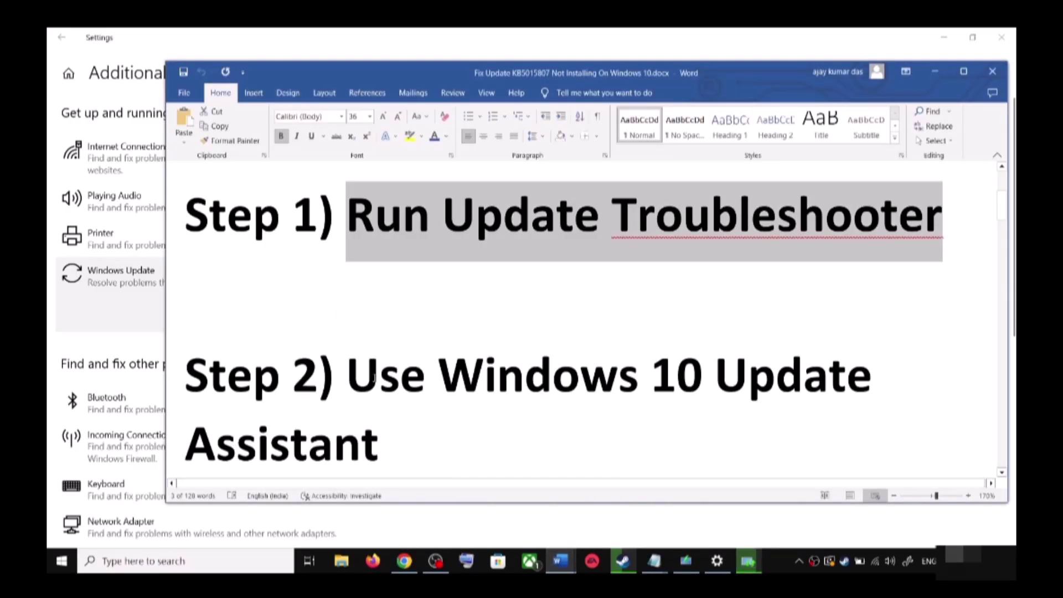
{"action": "scroll", "coordinate": [373, 373], "scroll_direction": "down", "scroll_amount": 1}
{"action": "left_click_drag", "start_coordinate": [347, 324], "coordinate": [391, 374]}
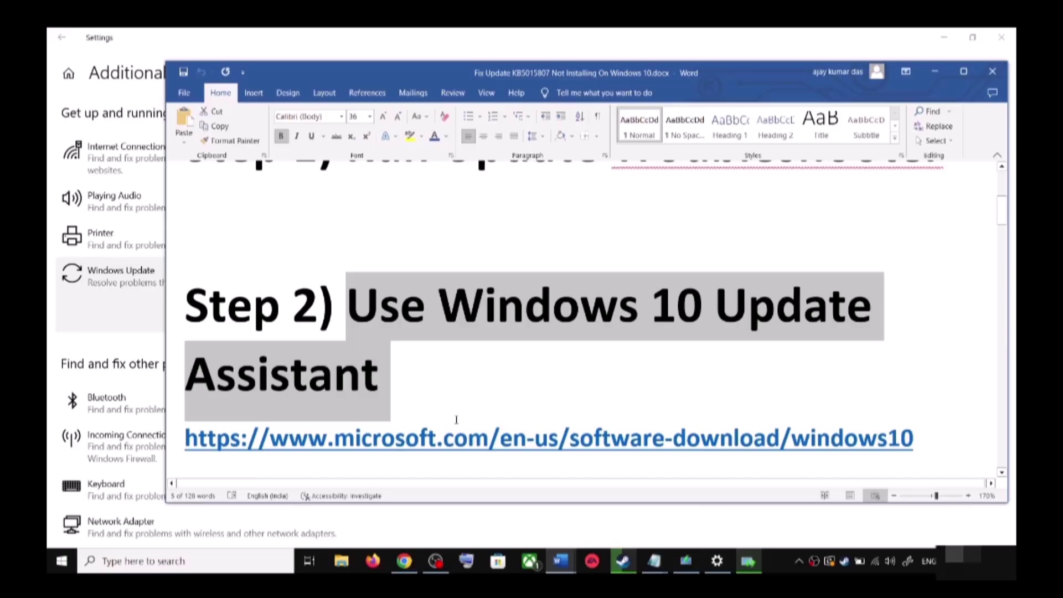
{"action": "scroll", "coordinate": [456, 420], "scroll_direction": "down", "scroll_amount": 1}
{"action": "left_click_drag", "start_coordinate": [914, 405], "coordinate": [184, 405]}
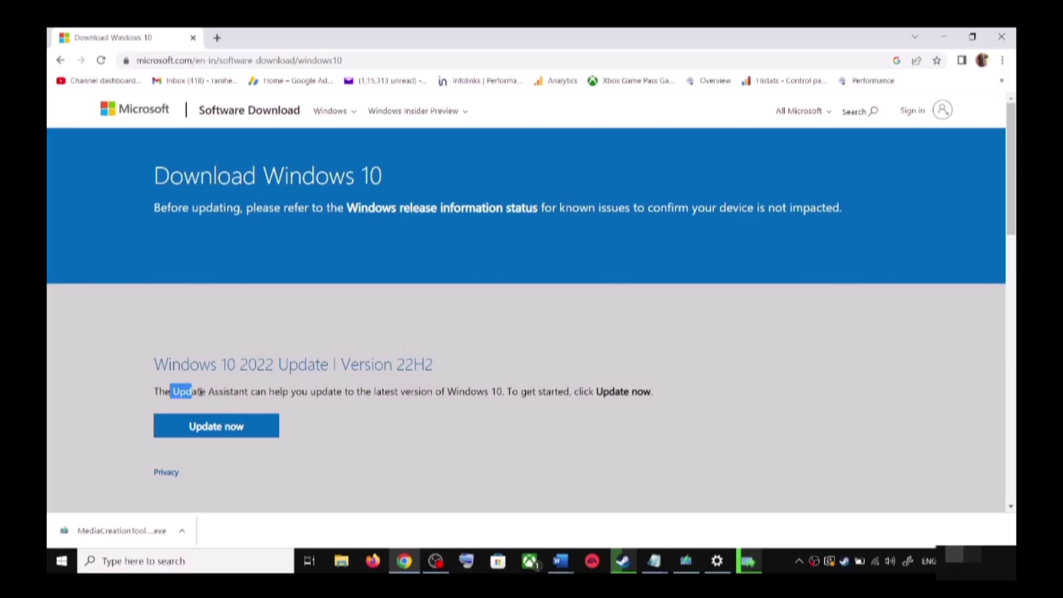
Step: Download and run Windows10Upgrade via Update now, then close the Update Assistant
{"action": "left_click_drag", "start_coordinate": [173, 391], "coordinate": [247, 391]}
{"action": "left_click", "coordinate": [239, 428]}
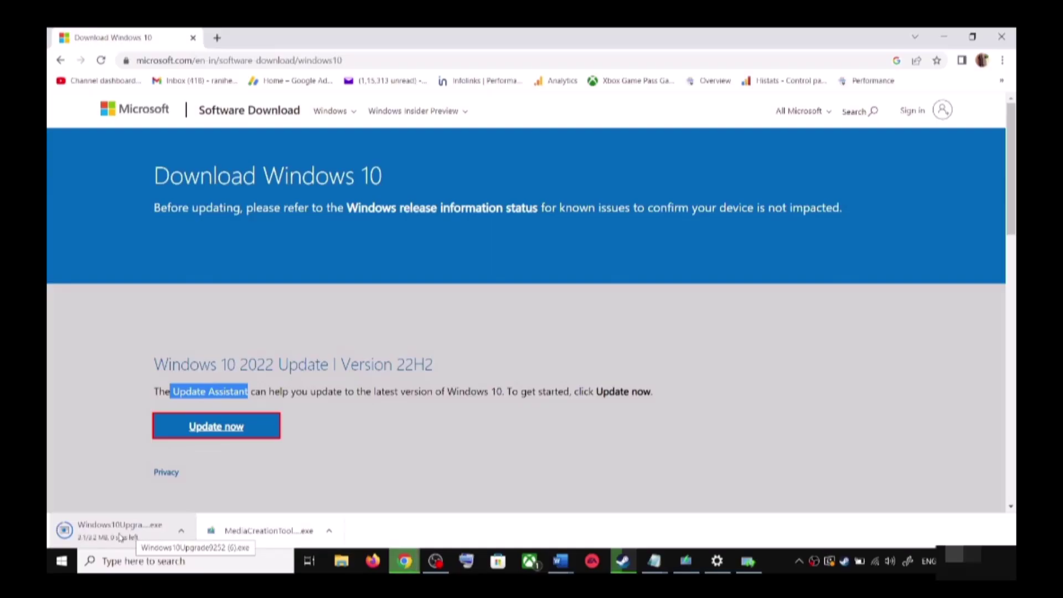
{"action": "left_click", "coordinate": [108, 531]}
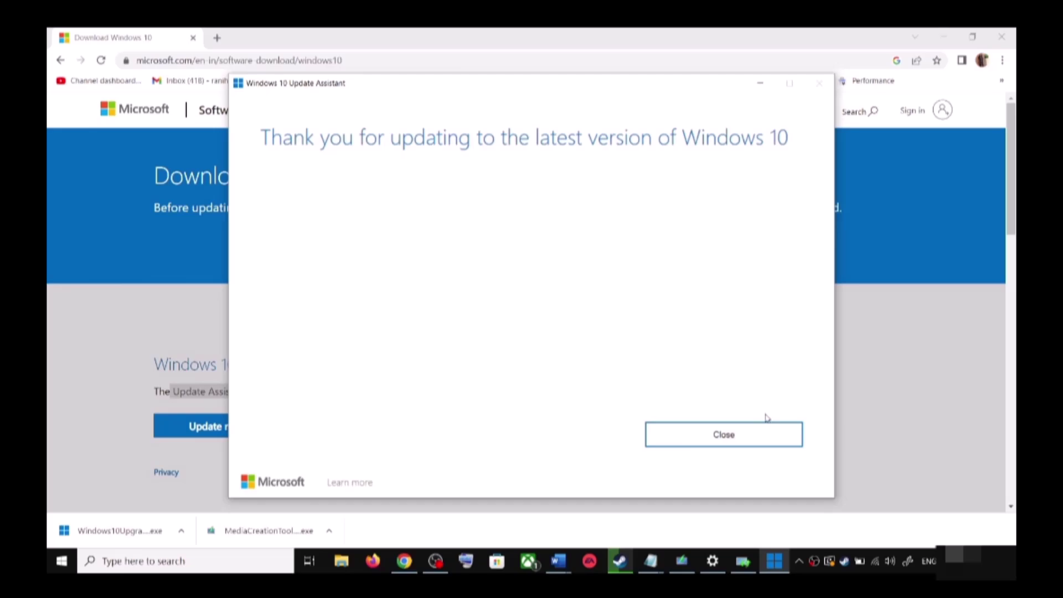
{"action": "left_click", "coordinate": [755, 436]}
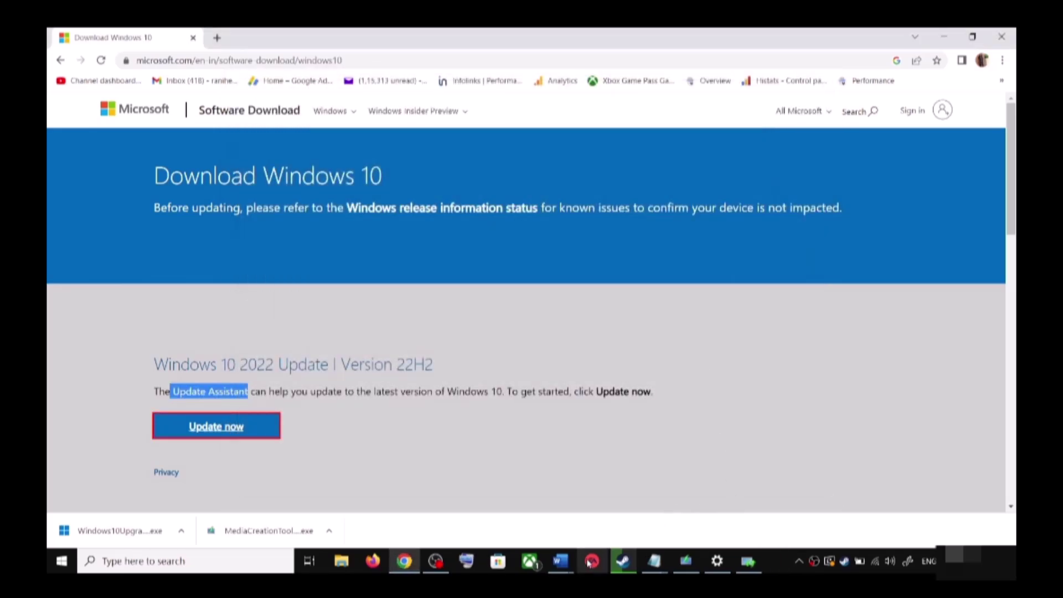
Step: Select the Step 3 commands from SC config to net start appidsvc and copy them
{"action": "left_click", "coordinate": [623, 507]}
{"action": "scroll", "coordinate": [479, 338], "scroll_direction": "down", "scroll_amount": 3}
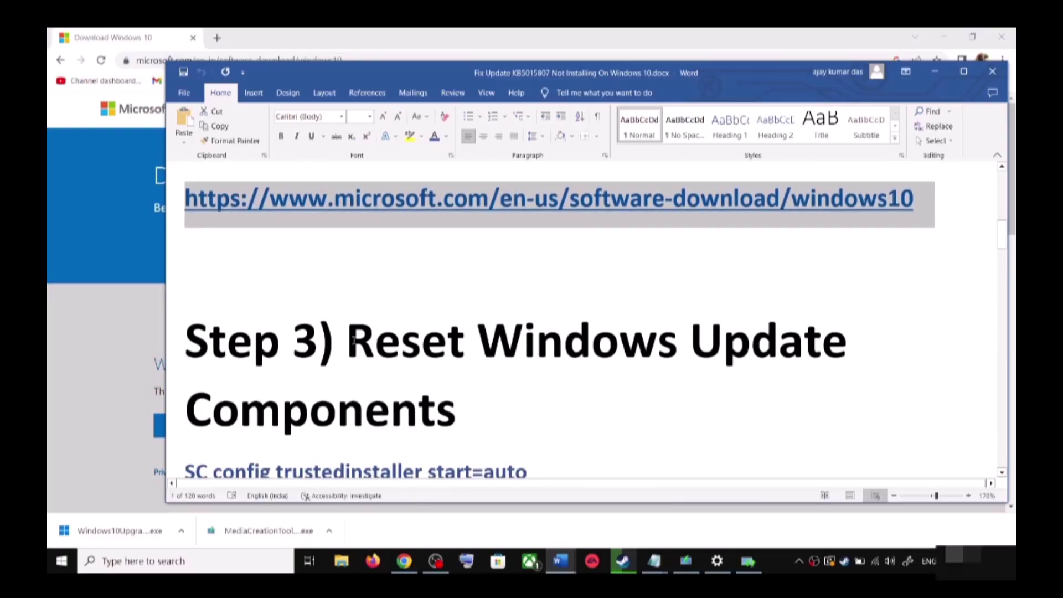
{"action": "left_click_drag", "start_coordinate": [346, 340], "coordinate": [458, 411]}
{"action": "scroll", "coordinate": [465, 399], "scroll_direction": "down", "scroll_amount": 1}
{"action": "scroll", "coordinate": [465, 398], "scroll_direction": "down", "scroll_amount": 1}
{"action": "left_click", "coordinate": [195, 368]}
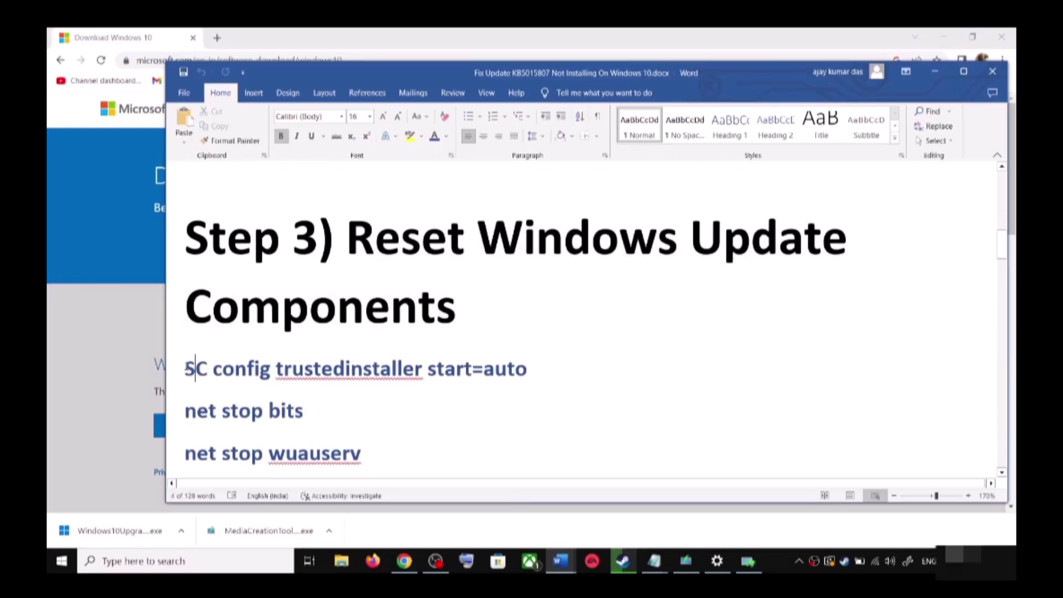
{"action": "left_click_drag", "start_coordinate": [194, 368], "coordinate": [282, 485]}
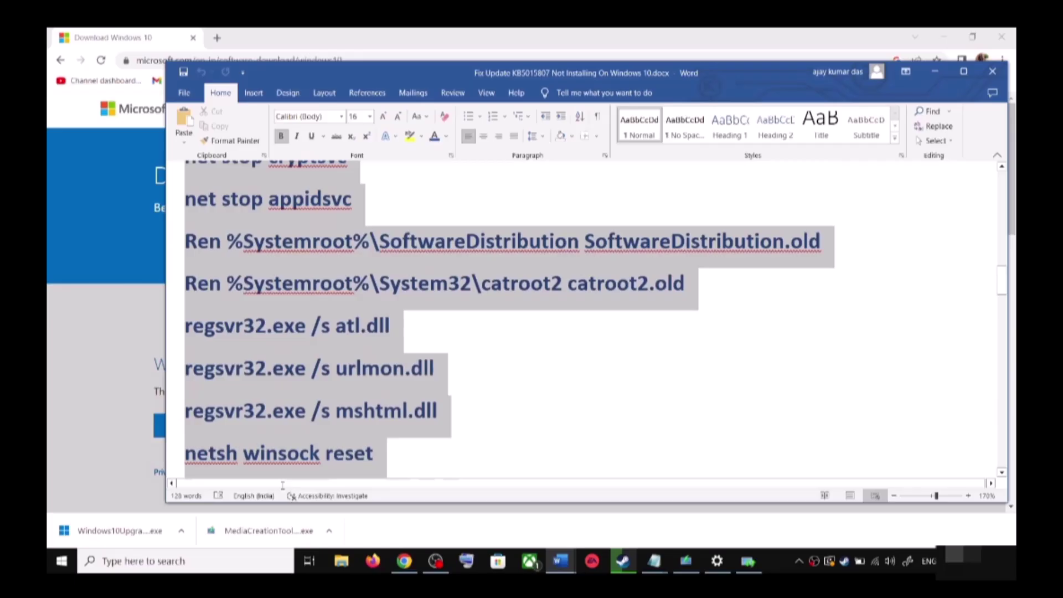
{"action": "mouse_move", "coordinate": [282, 485]}
{"action": "left_mouse_down"}
{"action": "mouse_move", "coordinate": [316, 435]}
{"action": "mouse_move", "coordinate": [356, 429]}
{"action": "mouse_move", "coordinate": [359, 448]}
{"action": "left_mouse_up"}
{"action": "scroll", "coordinate": [358, 416], "scroll_direction": "down", "scroll_amount": 1}
{"action": "right_click", "coordinate": [305, 314]}
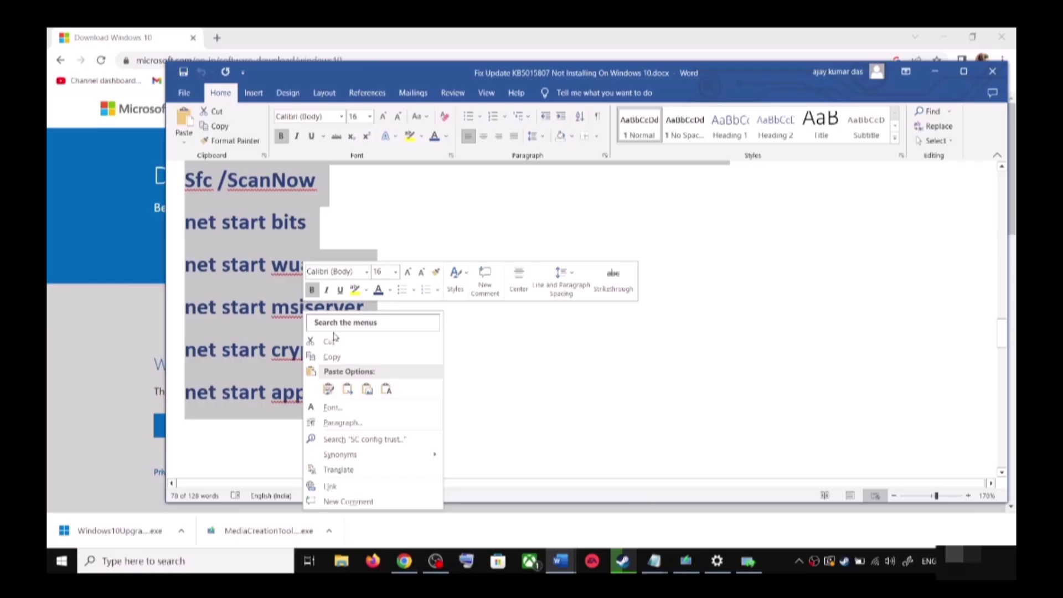
{"action": "left_click", "coordinate": [332, 356]}
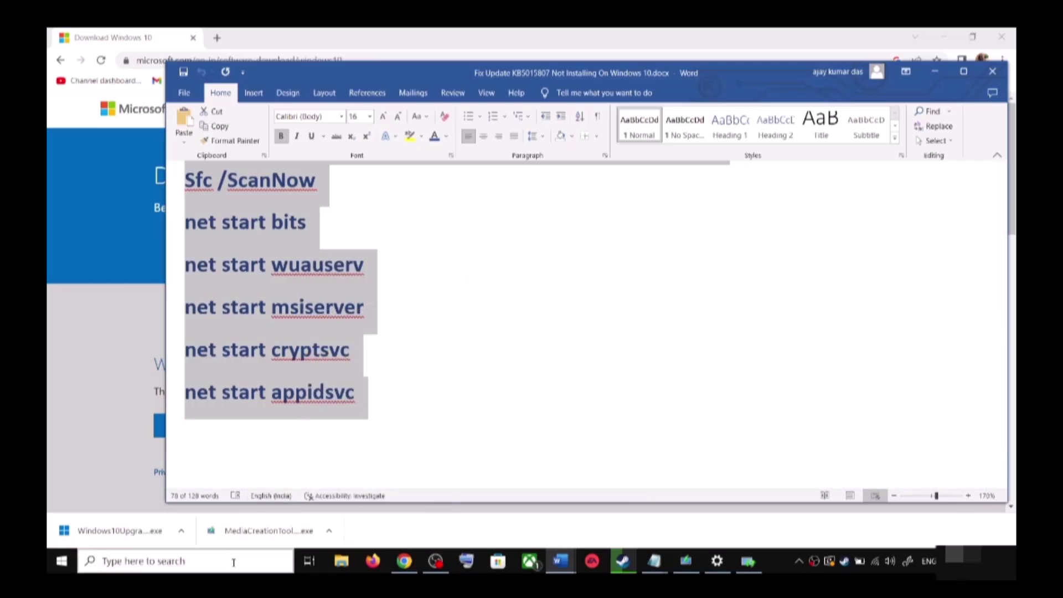
Step: Paste the copied reset commands into a new Notepad document and begin saving it
{"action": "left_click", "coordinate": [216, 561]}
{"action": "type", "text": "ote"}
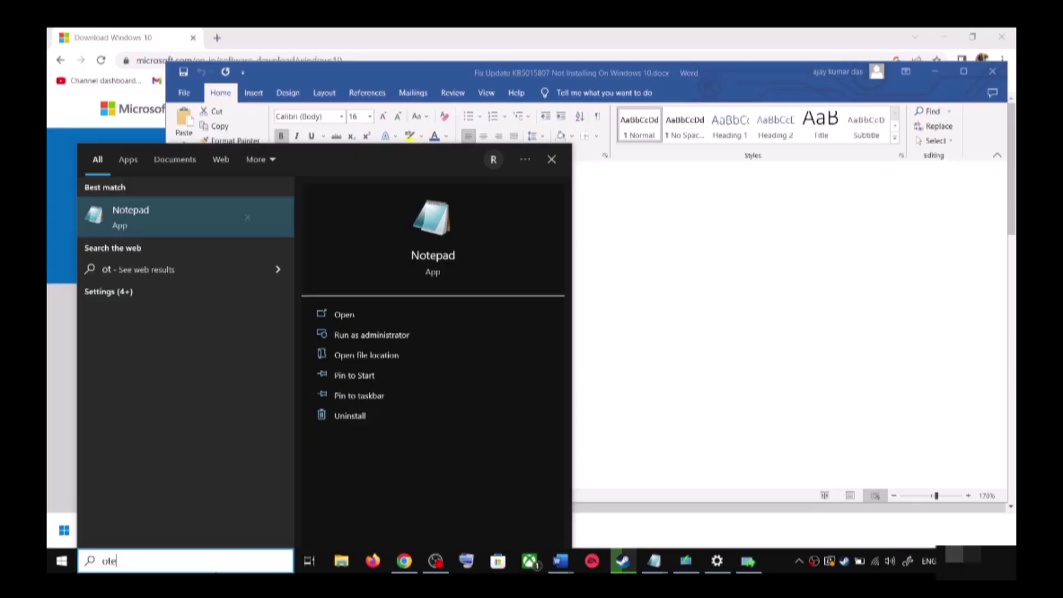
{"action": "left_click", "coordinate": [210, 208]}
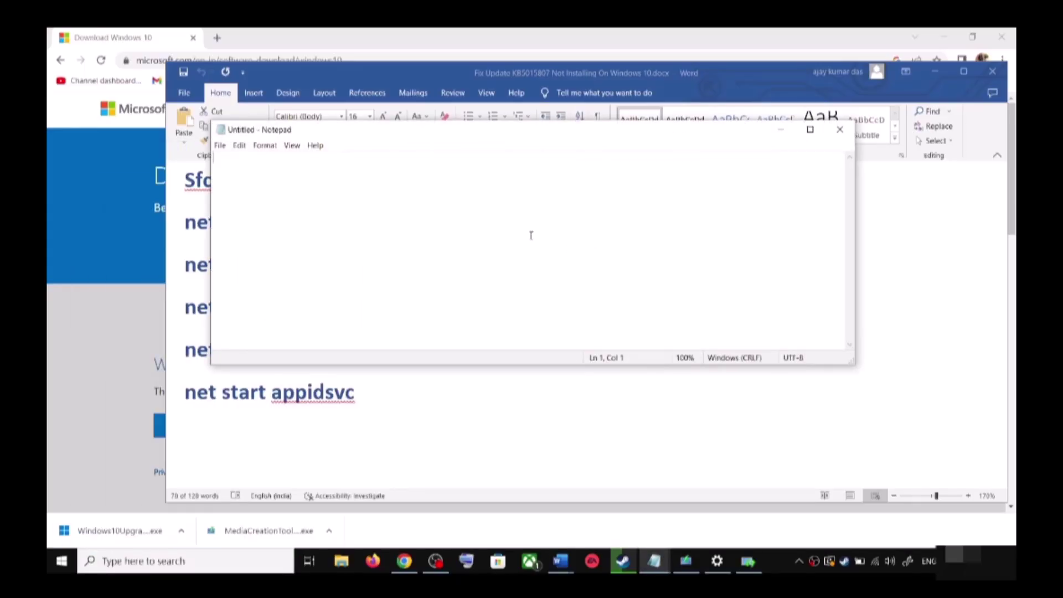
{"action": "type", "text": "SC config trustedinstaller start=auto net stop bits net stop wuauserv net stop msiserver net stop cryptsvc net stop appidsvc Ren %Systemroot%\\SoftwareDistribution SoftwareDistribution.old Ren %Systemroot%\\System32\\catroot2 catroot2.old regsvr32.exe /s atl.dll regsvr32.exe /s urlmon.dll regsvr32.exe /s mshtml.dll netsh winsock reset netsh winsock reset proxy rundll32.exe pnpclean.dll,RunDLL_PnpClean /DRIVERS /MAXCLEAN dism /Online /Cleanup-image /ScanHealth dism /Online /Cleanup-image /CheckHealth dism /Online /Cleanup-image /RestoreHealth dism /Online /Cleanup-image /StartComponentCleanup Sfc /ScanNow net start bits net start wuauserv net start msiserver net start cryptsvc net start appidsvc"}
{"action": "scroll", "coordinate": [344, 262], "scroll_direction": "up", "scroll_amount": 3}
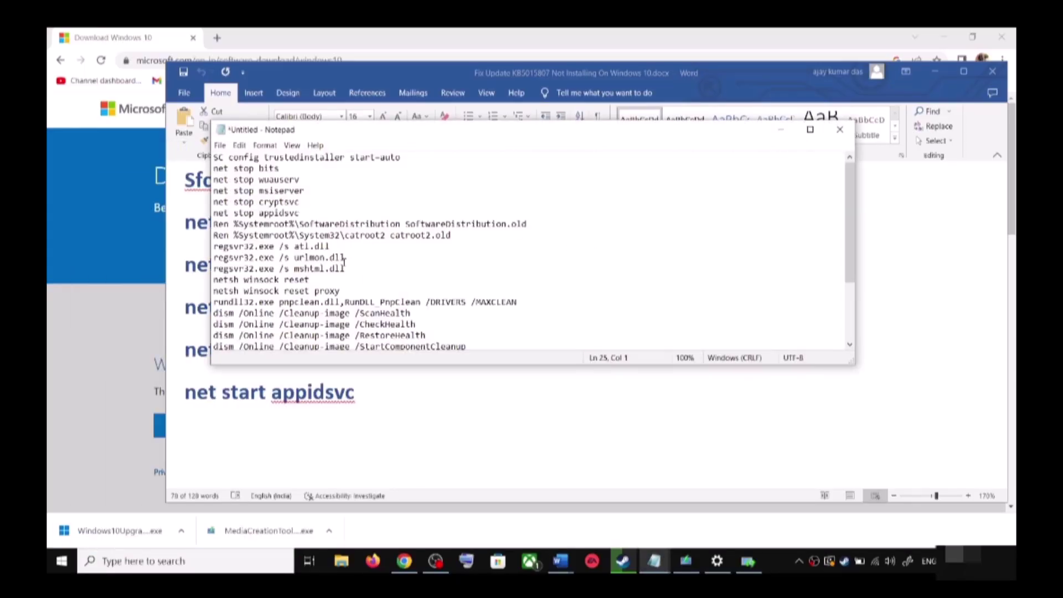
{"action": "left_click", "coordinate": [219, 145]}
{"action": "left_click", "coordinate": [247, 207]}
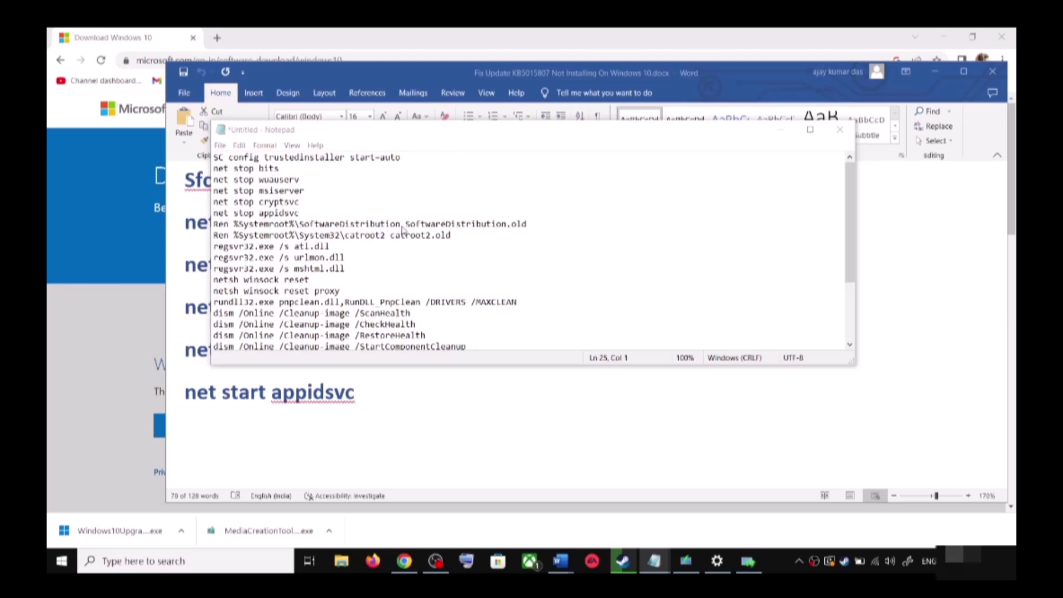
{"action": "left_click", "coordinate": [269, 263]}
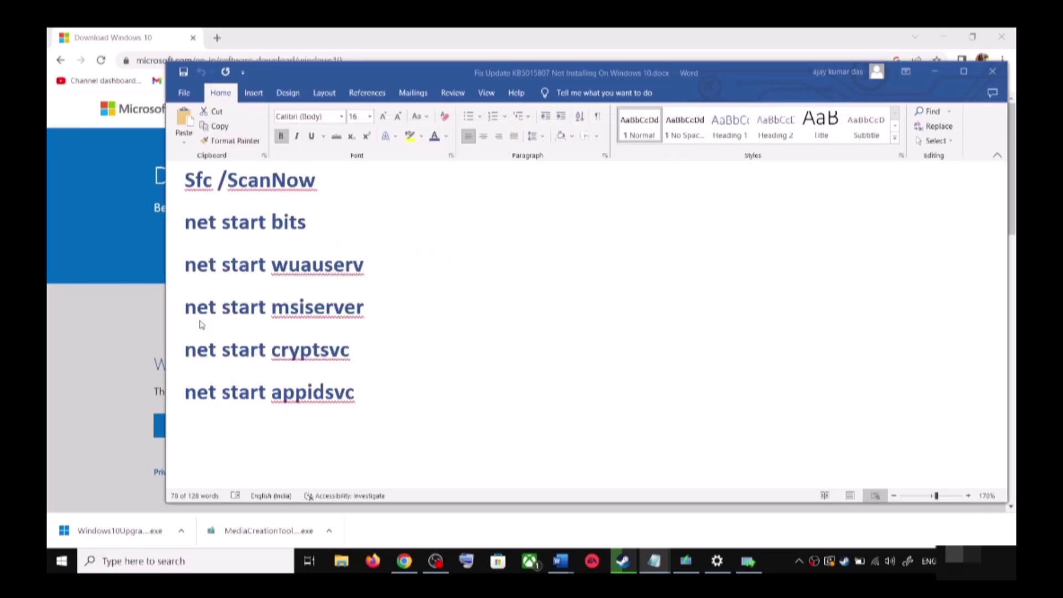
{"action": "left_click", "coordinate": [203, 325]}
{"action": "scroll", "coordinate": [304, 348], "scroll_direction": "down", "scroll_amount": 5}
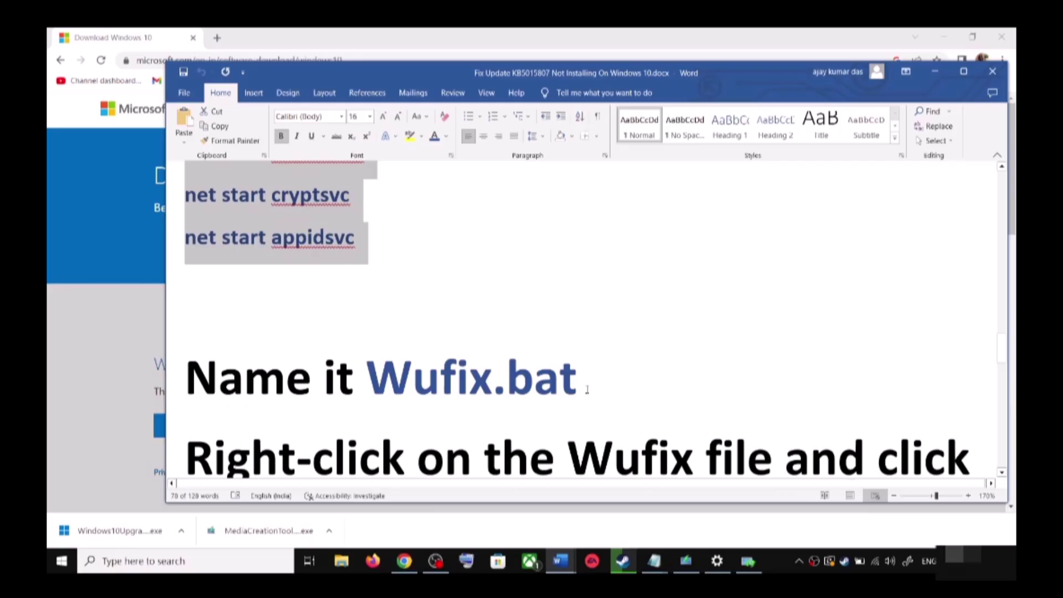
{"action": "left_click_drag", "start_coordinate": [585, 387], "coordinate": [418, 380]}
{"action": "key", "text": "ctrl+c"}
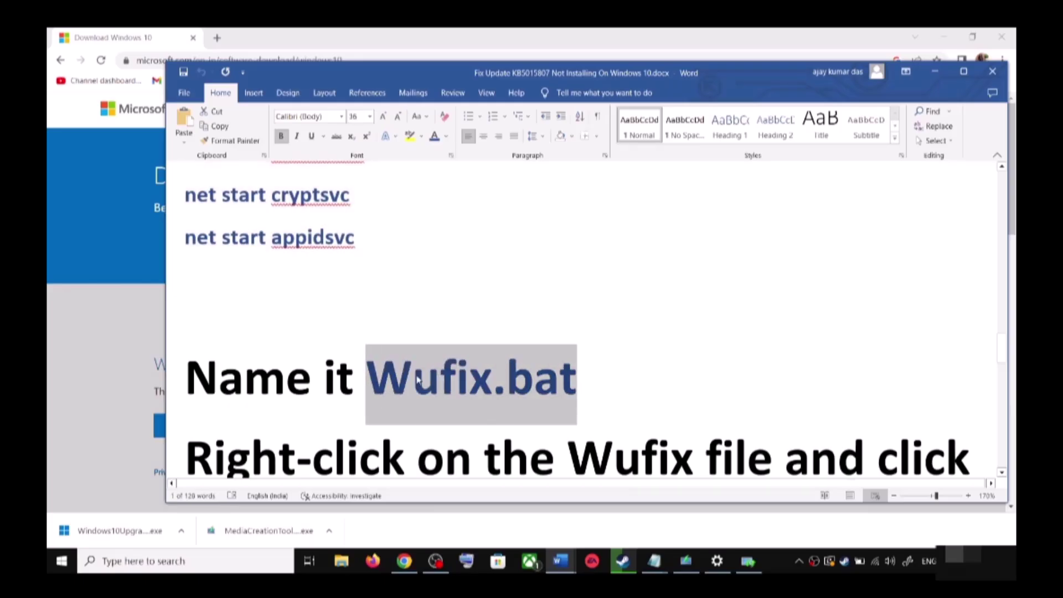
Step: Save the file as Wufix.bat with type All Files (*.*)
{"action": "key", "text": "alt+Tab"}
{"action": "left_click", "coordinate": [349, 387]}
{"action": "key", "text": "ctrl+v"}
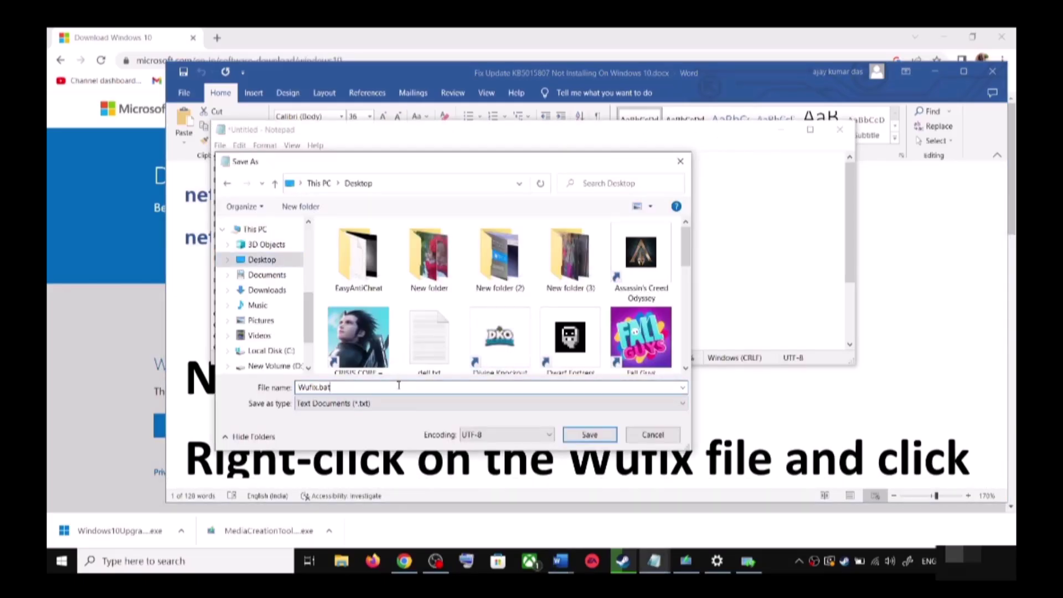
{"action": "left_click", "coordinate": [340, 404]}
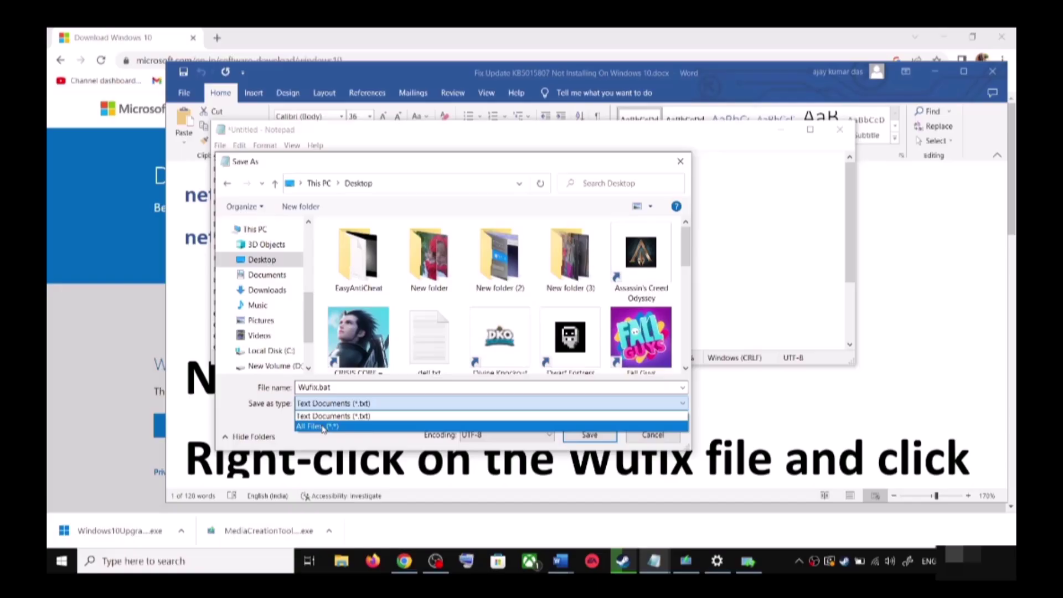
{"action": "left_click", "coordinate": [332, 427]}
{"action": "left_click", "coordinate": [594, 434]}
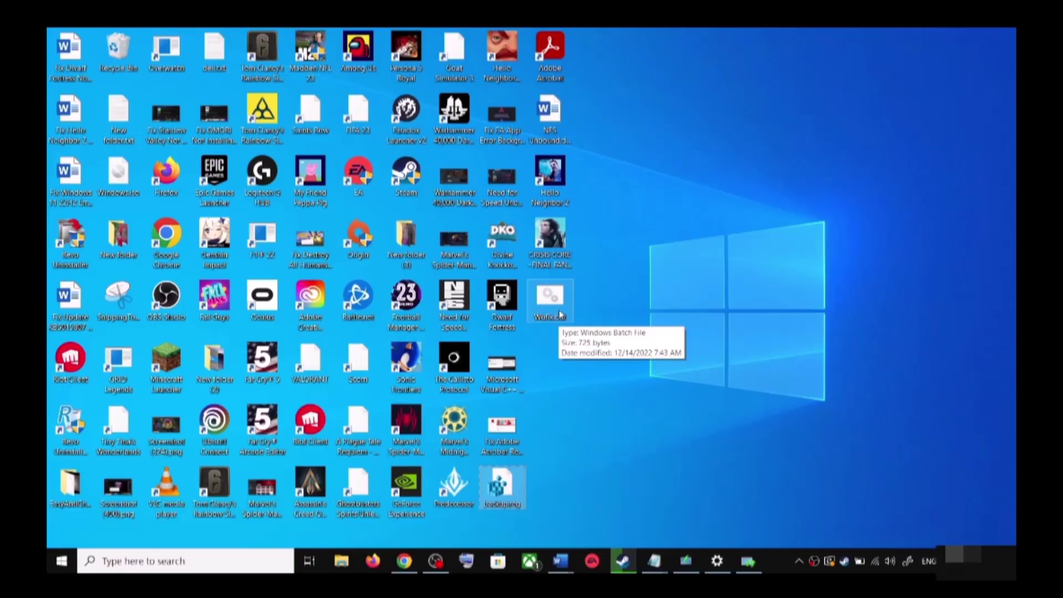
Step: Run the desktop Wufix.bat as administrator and move its Command Prompt window aside
{"action": "right_click", "coordinate": [553, 301]}
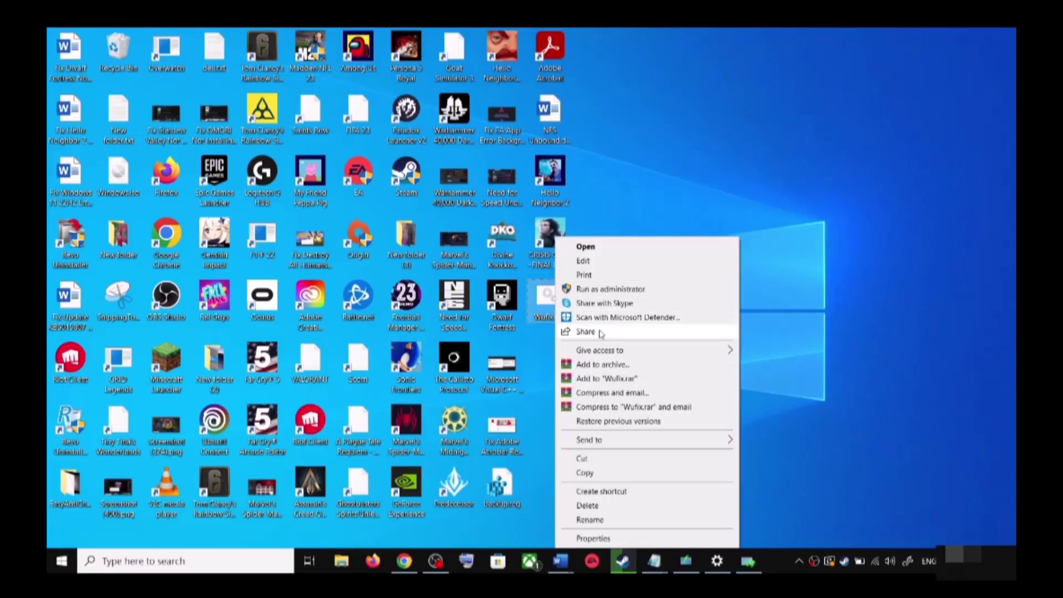
{"action": "left_click", "coordinate": [593, 291]}
{"action": "right_click", "coordinate": [550, 308]}
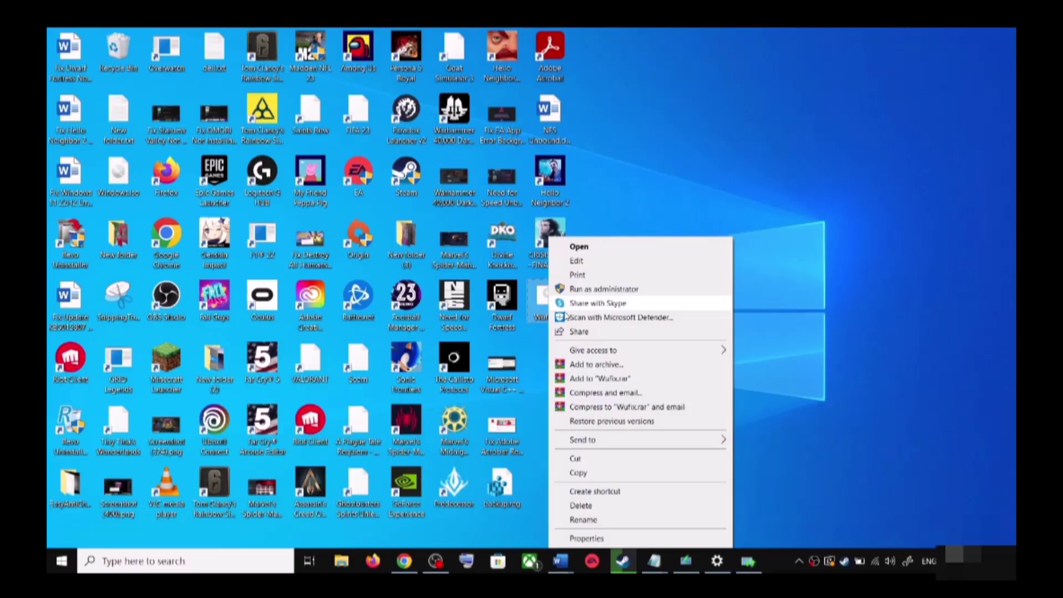
{"action": "left_click", "coordinate": [604, 289]}
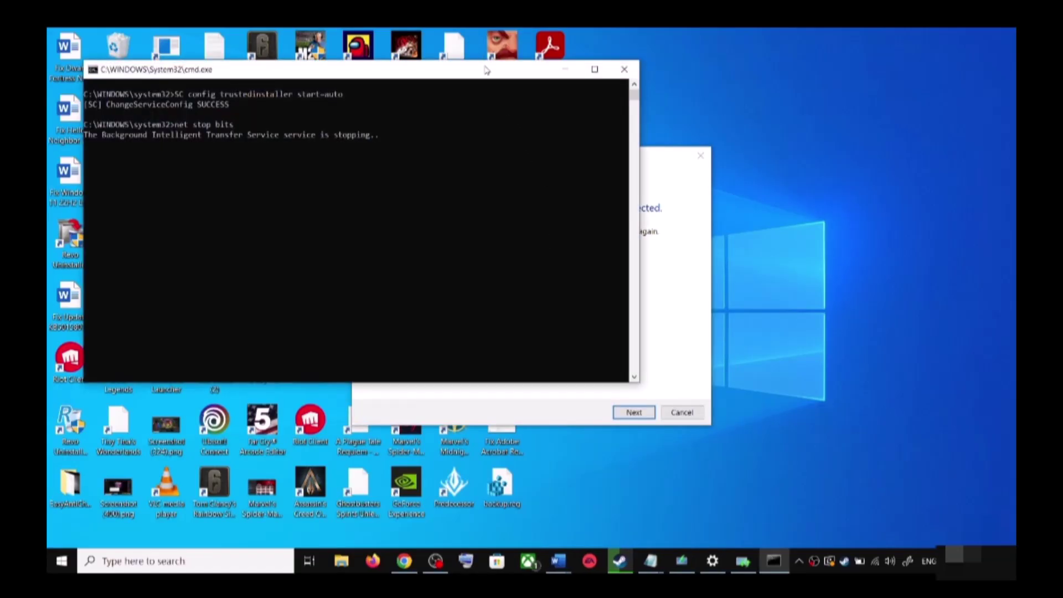
{"action": "left_click_drag", "start_coordinate": [486, 71], "coordinate": [596, 168]}
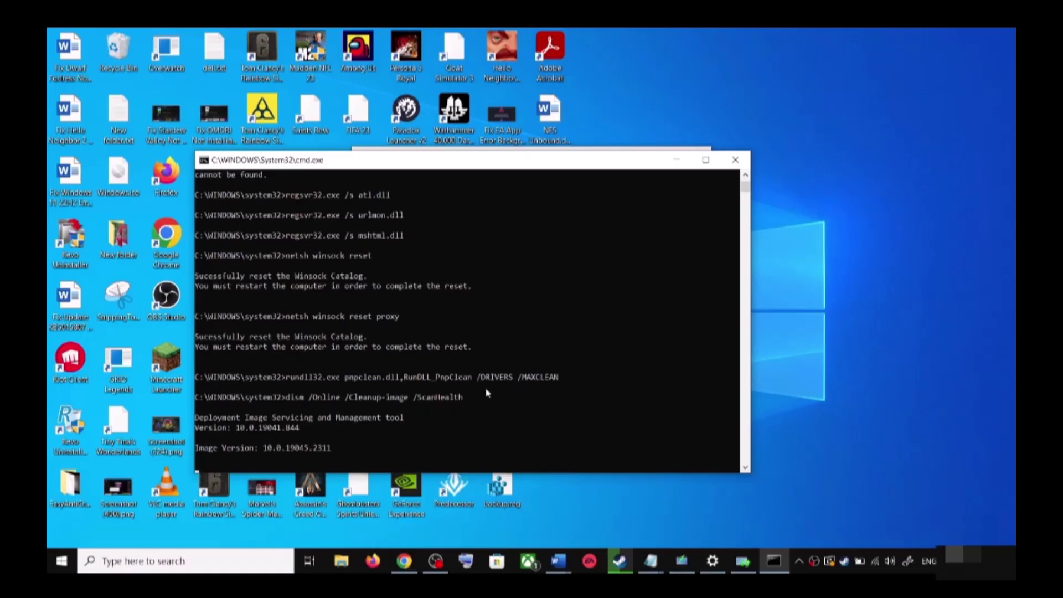
Step: Dismiss the power options, close Settings from its taskbar menu, and return to Word
{"action": "left_click", "coordinate": [62, 557]}
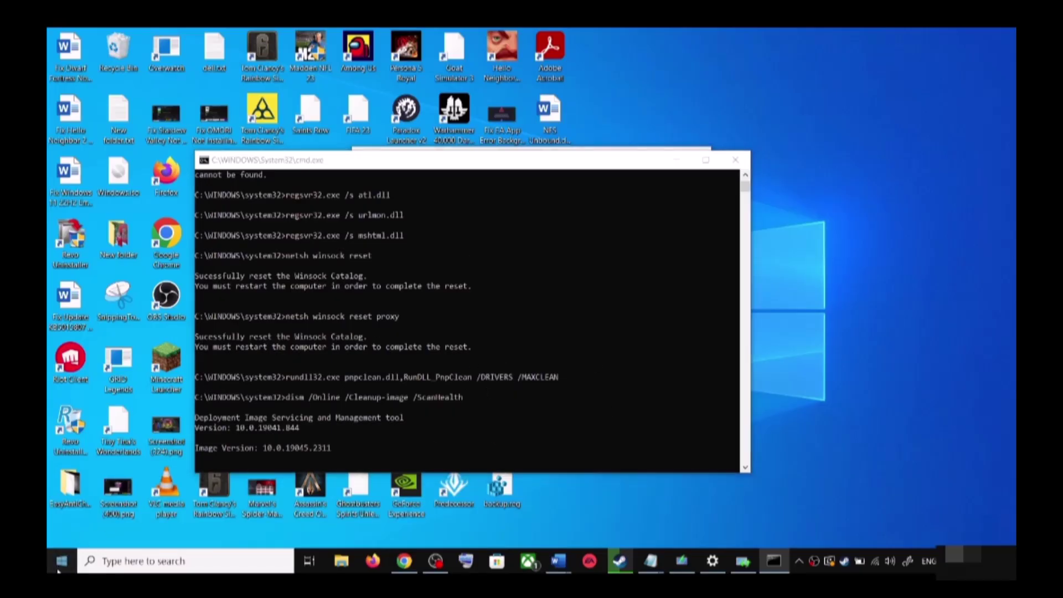
{"action": "left_click", "coordinate": [83, 534]}
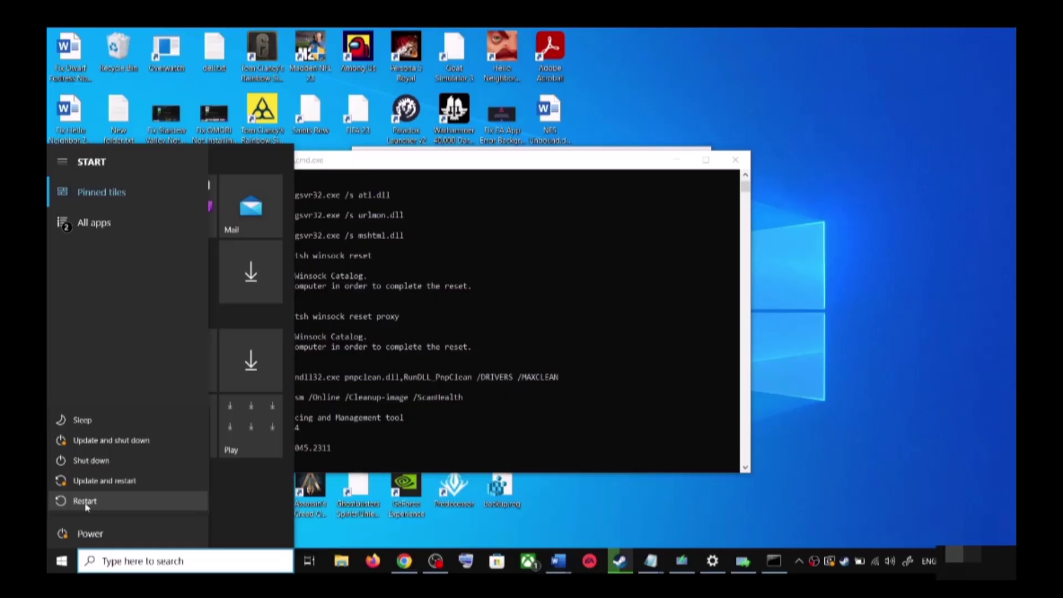
{"action": "left_click", "coordinate": [938, 325]}
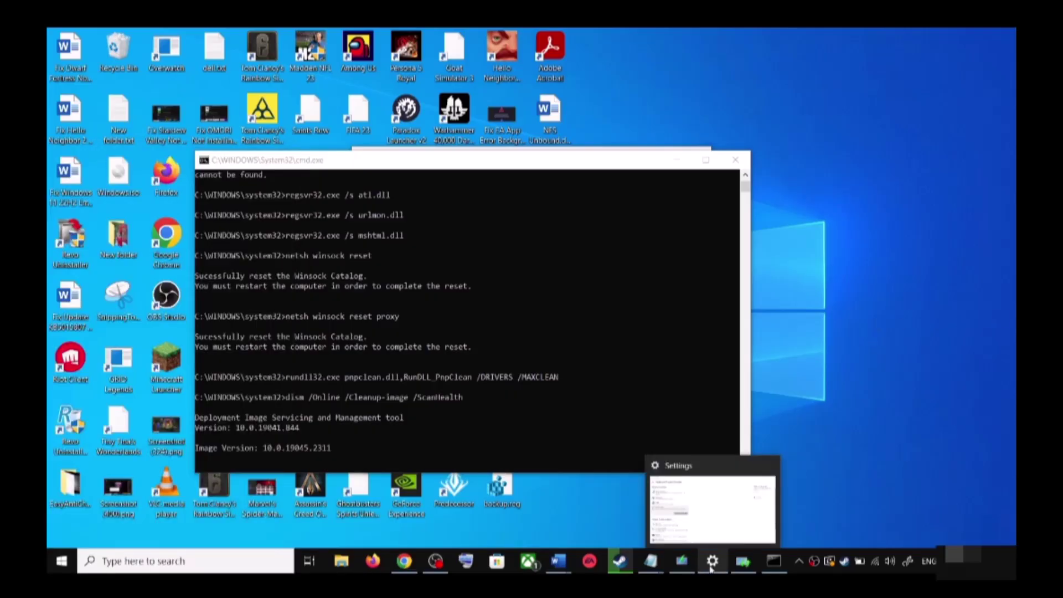
{"action": "right_click", "coordinate": [710, 567]}
{"action": "left_click", "coordinate": [708, 532]}
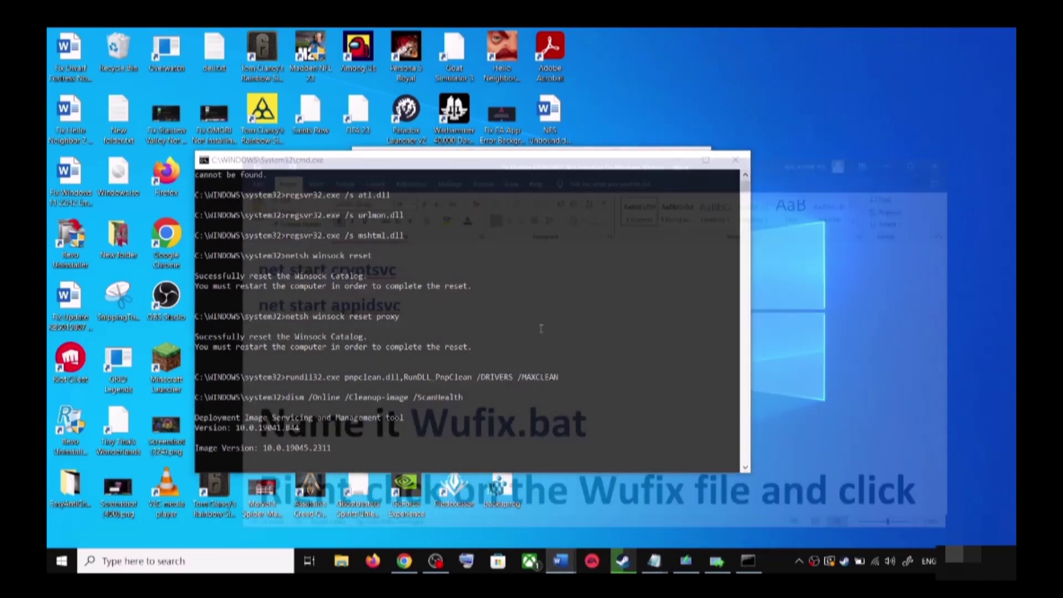
{"action": "mouse_move", "coordinate": [559, 562]}
{"action": "left_click", "coordinate": [640, 523]}
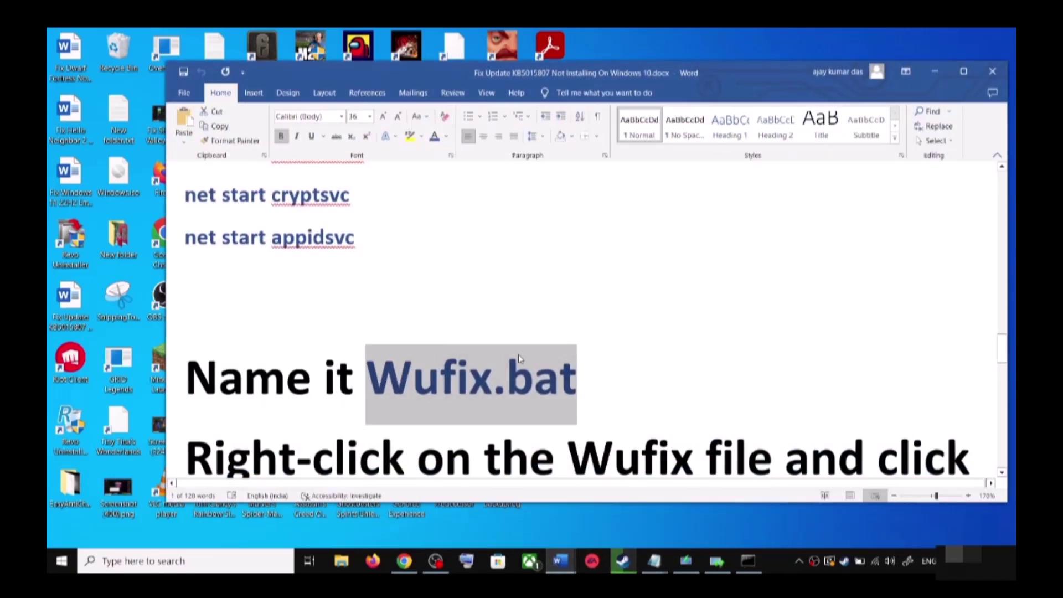
{"action": "scroll", "coordinate": [523, 360], "scroll_direction": "down", "scroll_amount": 1}
{"action": "scroll", "coordinate": [535, 362], "scroll_direction": "down", "scroll_amount": 1}
{"action": "scroll", "coordinate": [535, 362], "scroll_direction": "down", "scroll_amount": 1}
{"action": "scroll", "coordinate": [536, 360], "scroll_direction": "down", "scroll_amount": 2}
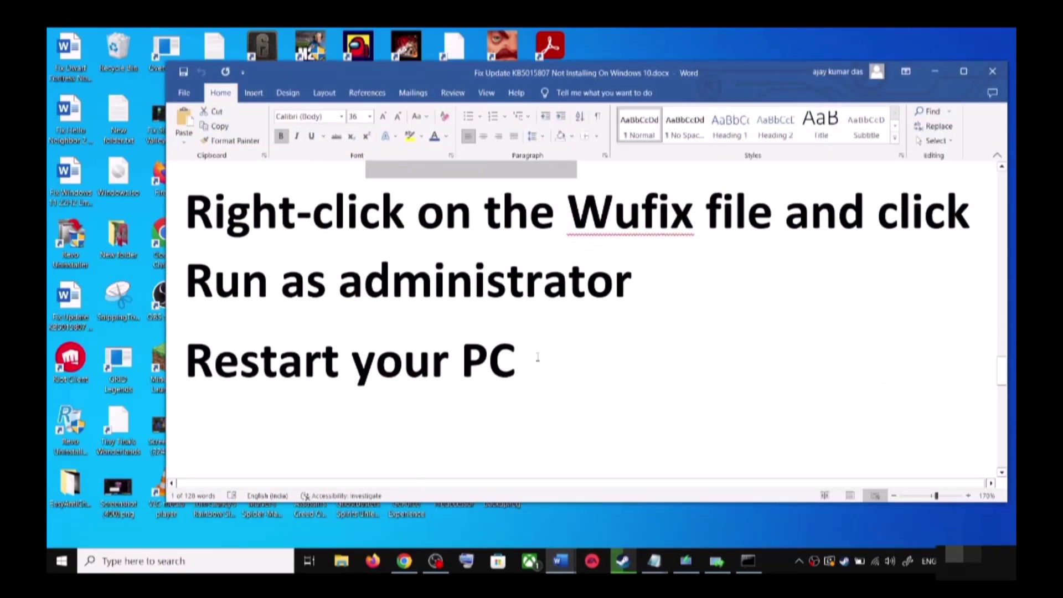
{"action": "scroll", "coordinate": [537, 357], "scroll_direction": "down", "scroll_amount": 2}
{"action": "scroll", "coordinate": [538, 357], "scroll_direction": "down", "scroll_amount": 1}
{"action": "left_click_drag", "start_coordinate": [347, 358], "coordinate": [884, 365]}
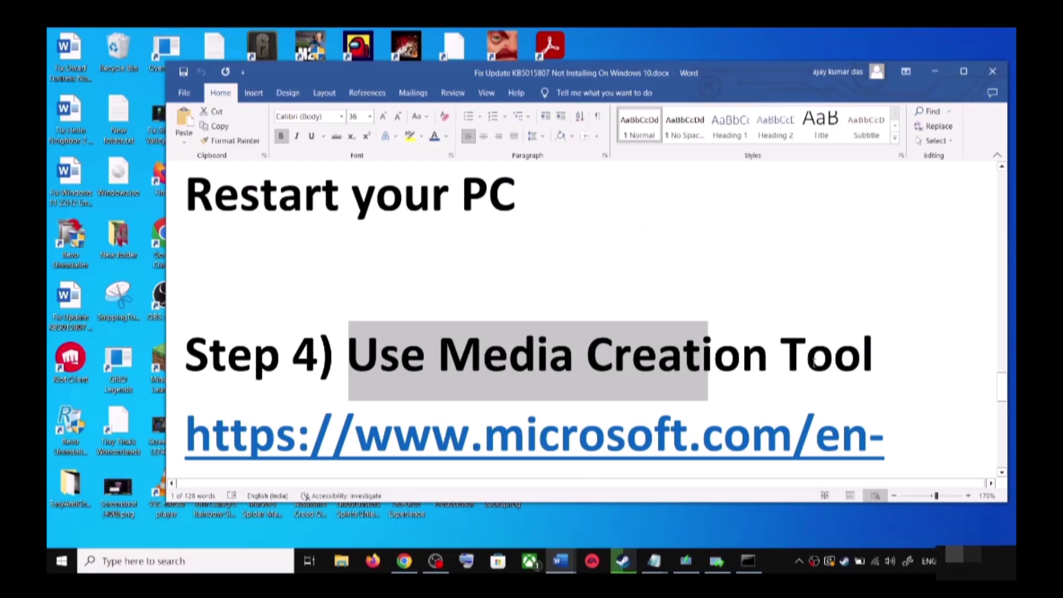
{"action": "scroll", "coordinate": [605, 376], "scroll_direction": "down", "scroll_amount": 1}
{"action": "scroll", "coordinate": [737, 378], "scroll_direction": "down", "scroll_amount": 2}
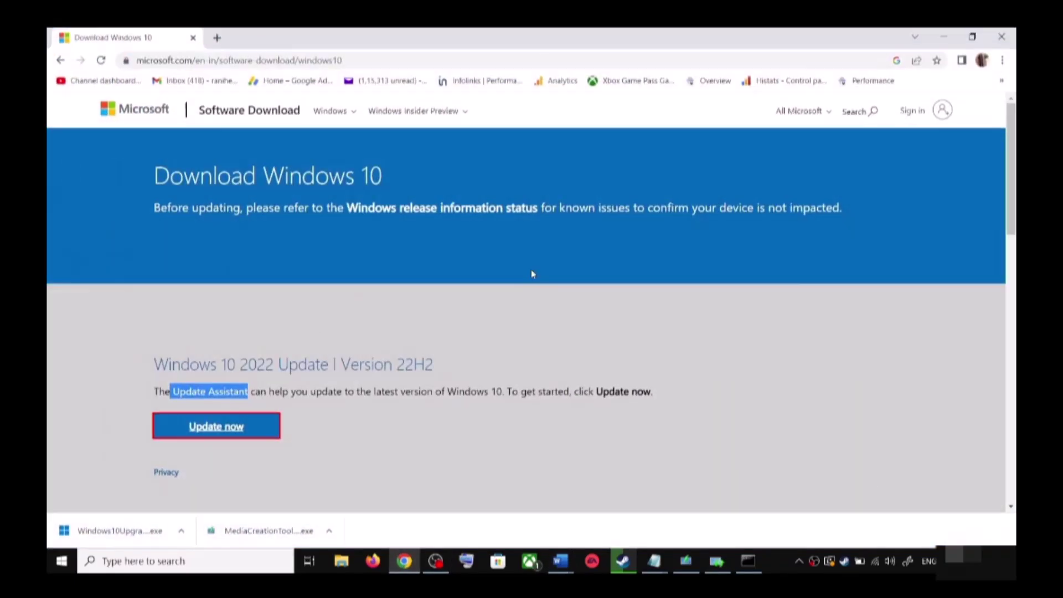
{"action": "scroll", "coordinate": [227, 322], "scroll_direction": "down", "scroll_amount": 2}
{"action": "scroll", "coordinate": [233, 330], "scroll_direction": "down", "scroll_amount": 1}
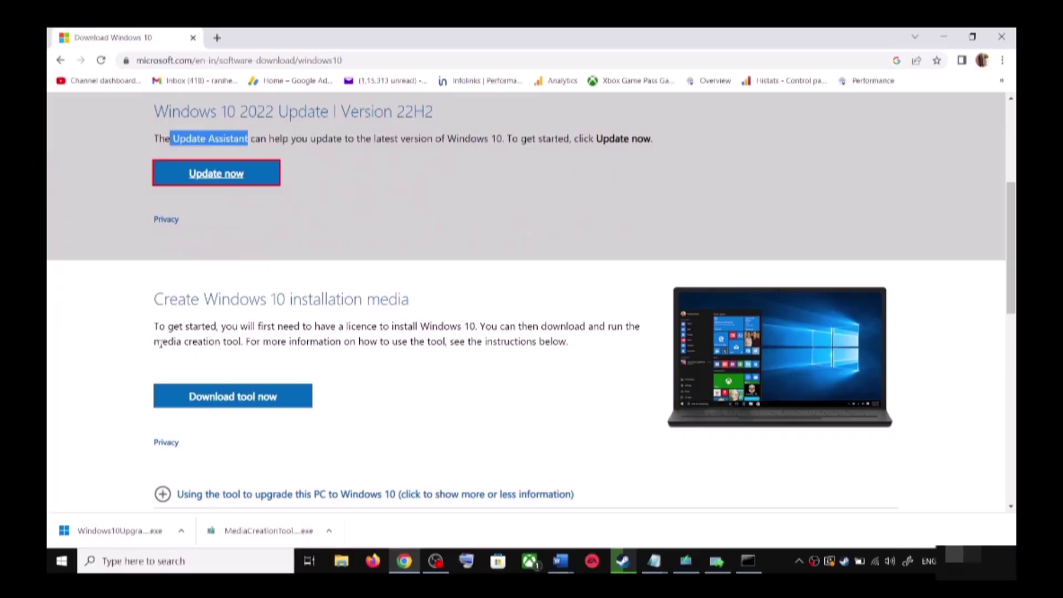
Step: Launch MediaCreationTool, accept the license, and choose Upgrade this PC now
{"action": "left_click_drag", "start_coordinate": [160, 343], "coordinate": [246, 342]}
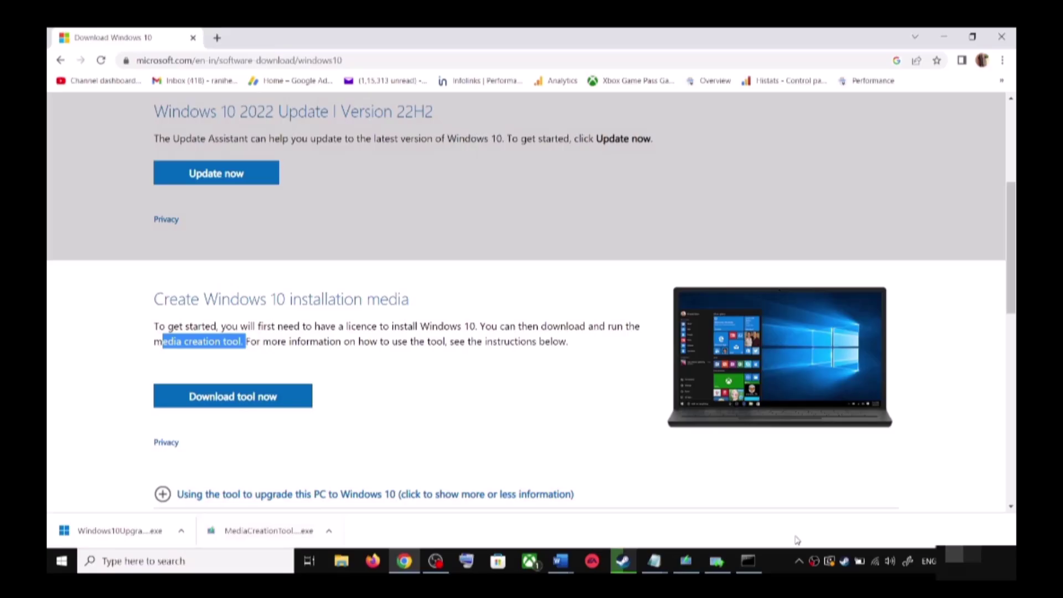
{"action": "left_click", "coordinate": [685, 562]}
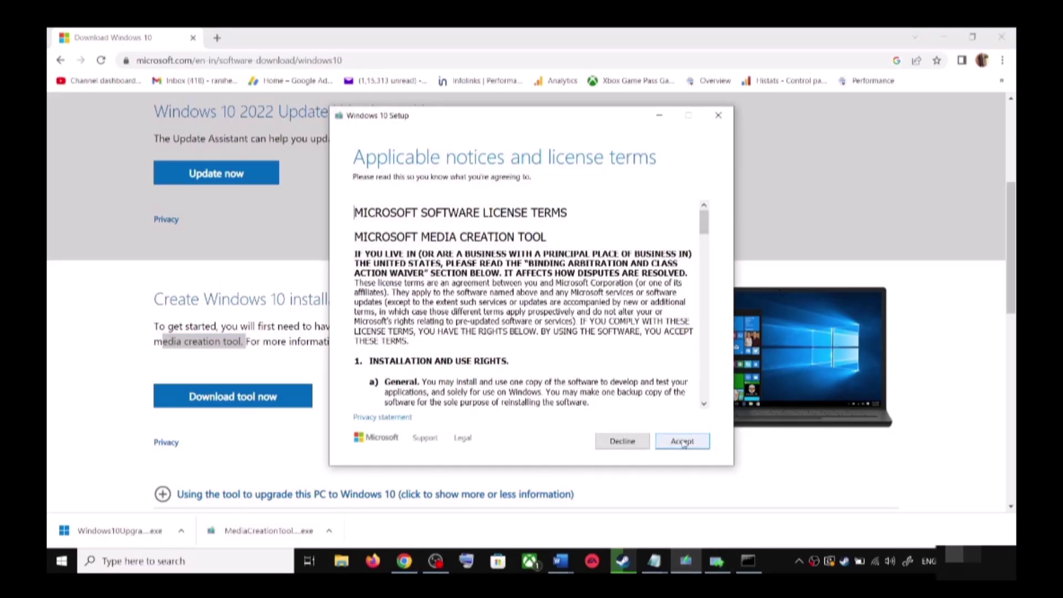
{"action": "left_click", "coordinate": [682, 442]}
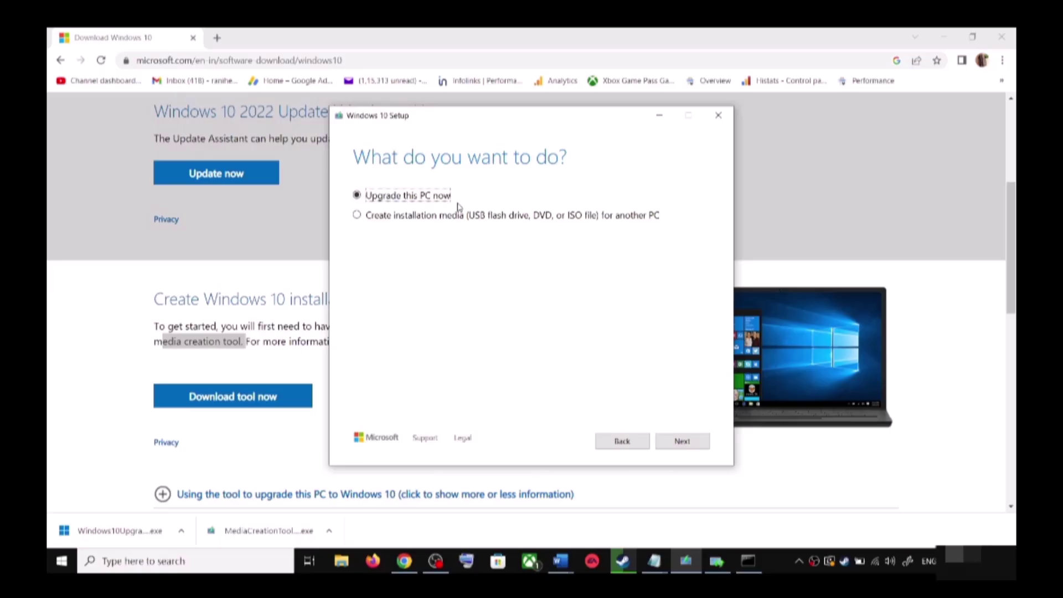
{"action": "left_click", "coordinate": [689, 443]}
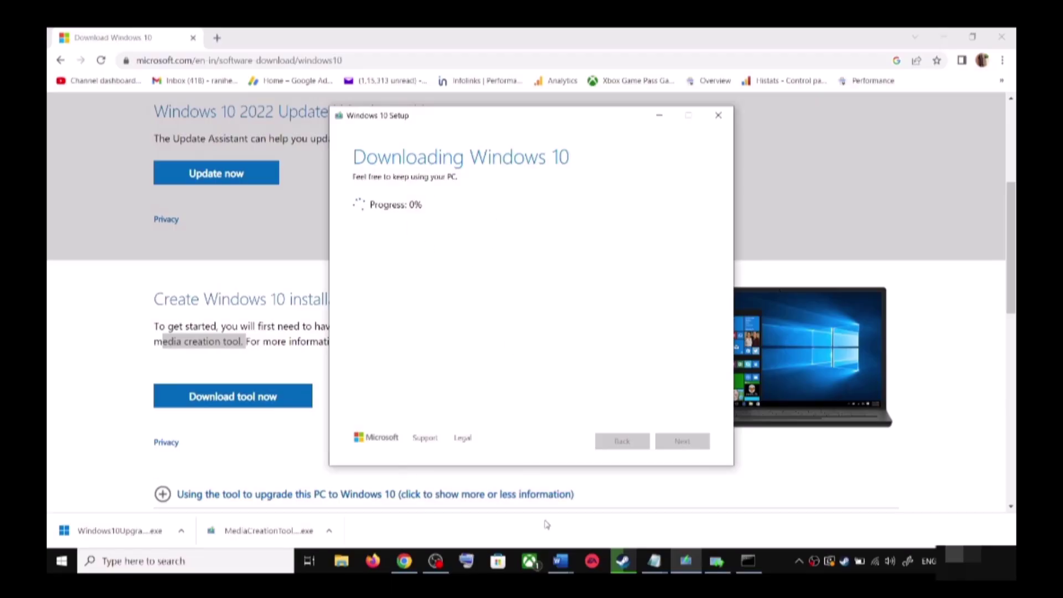
Step: Maximize the Word guide to view the Ready to install screenshot, then leave Word
{"action": "mouse_move", "coordinate": [561, 562]}
{"action": "left_click", "coordinate": [623, 466]}
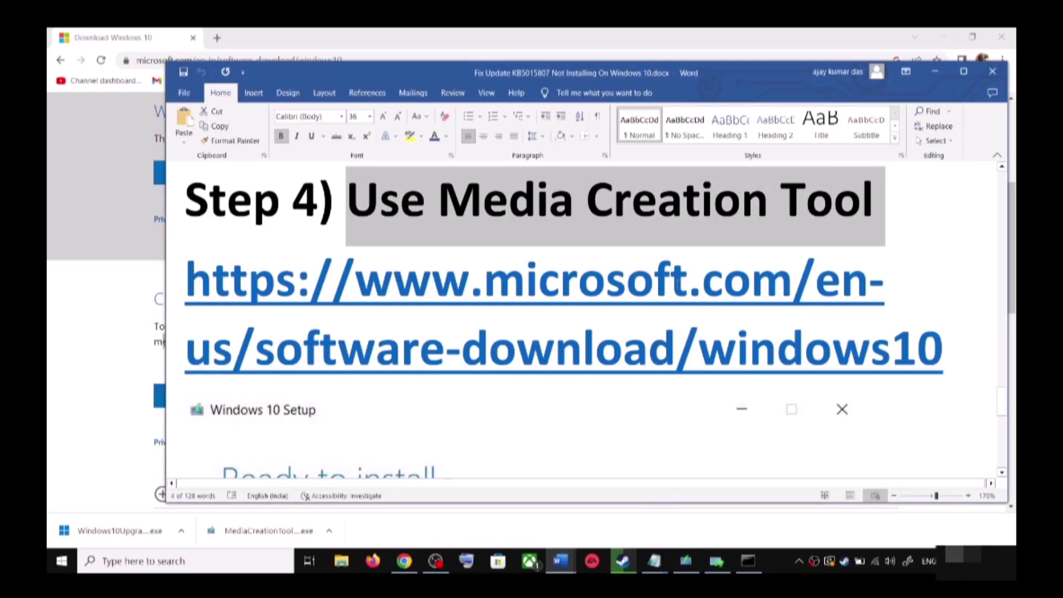
{"action": "scroll", "coordinate": [719, 349], "scroll_direction": "down", "scroll_amount": 2}
{"action": "scroll", "coordinate": [720, 349], "scroll_direction": "down", "scroll_amount": 2}
{"action": "scroll", "coordinate": [719, 348], "scroll_direction": "down", "scroll_amount": 1}
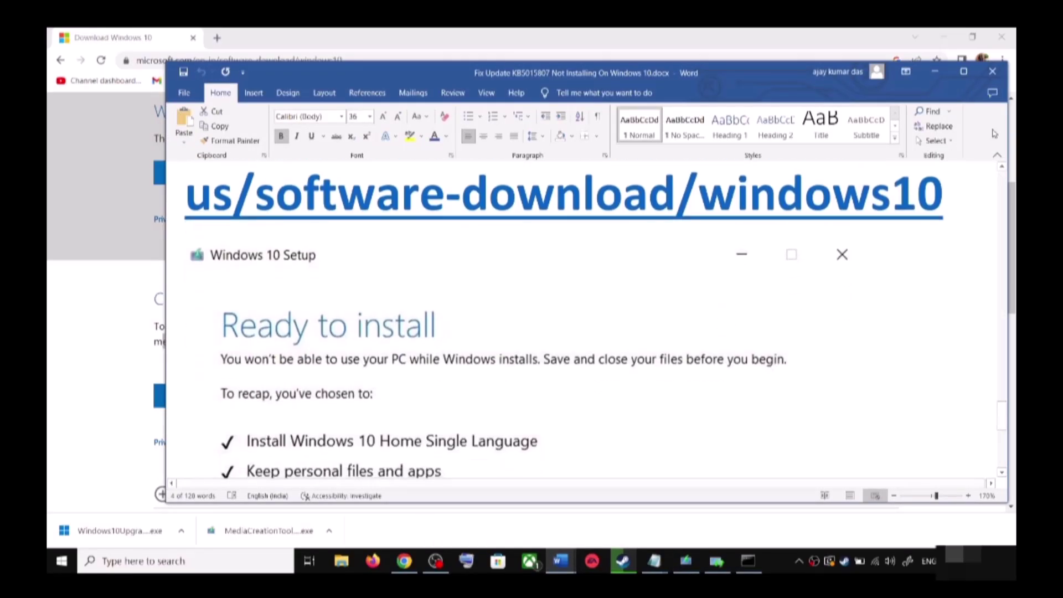
{"action": "left_click", "coordinate": [964, 72]}
{"action": "scroll", "coordinate": [256, 309], "scroll_direction": "down", "scroll_amount": 2}
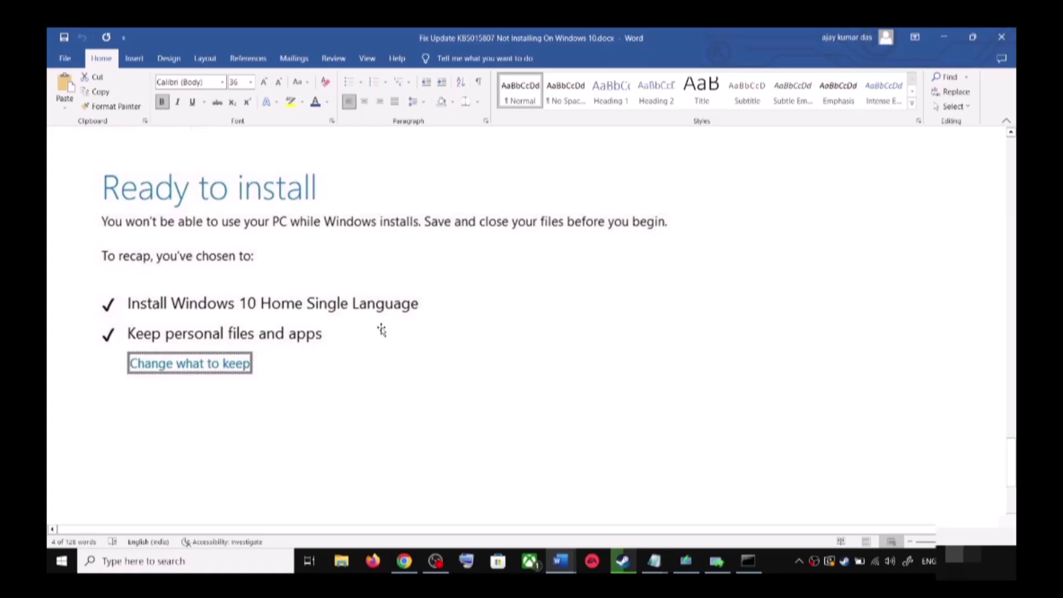
{"action": "scroll", "coordinate": [386, 334], "scroll_direction": "down", "scroll_amount": 4}
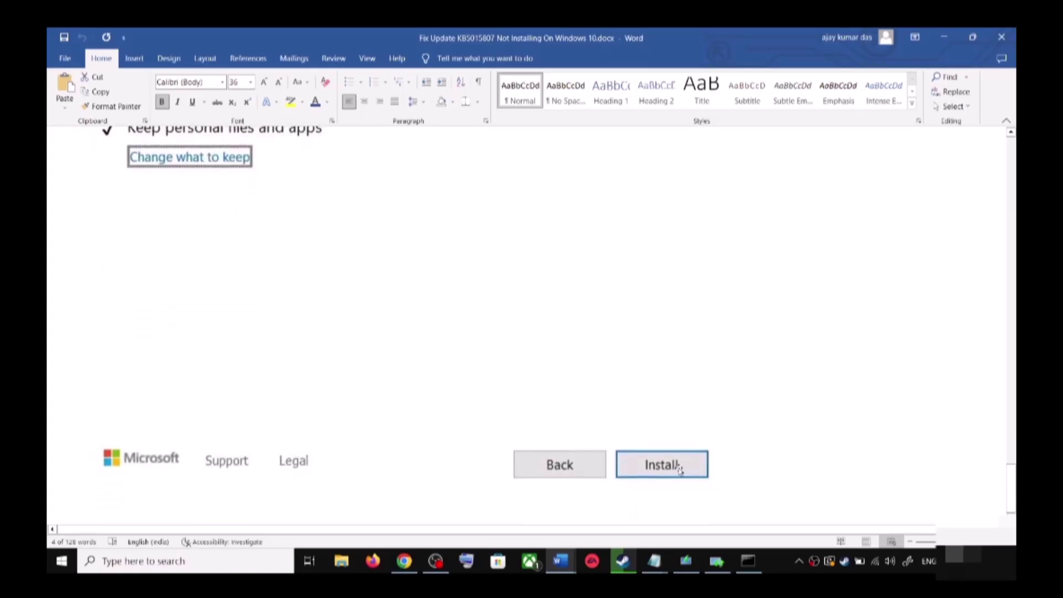
{"action": "scroll", "coordinate": [538, 377], "scroll_direction": "up", "scroll_amount": 5}
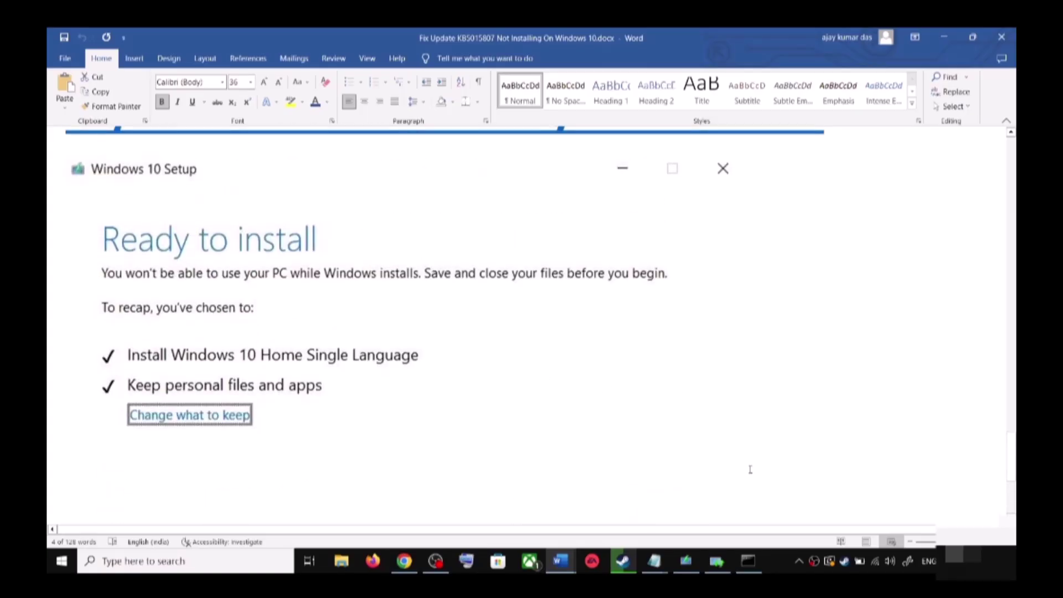
{"action": "left_click", "coordinate": [786, 564]}
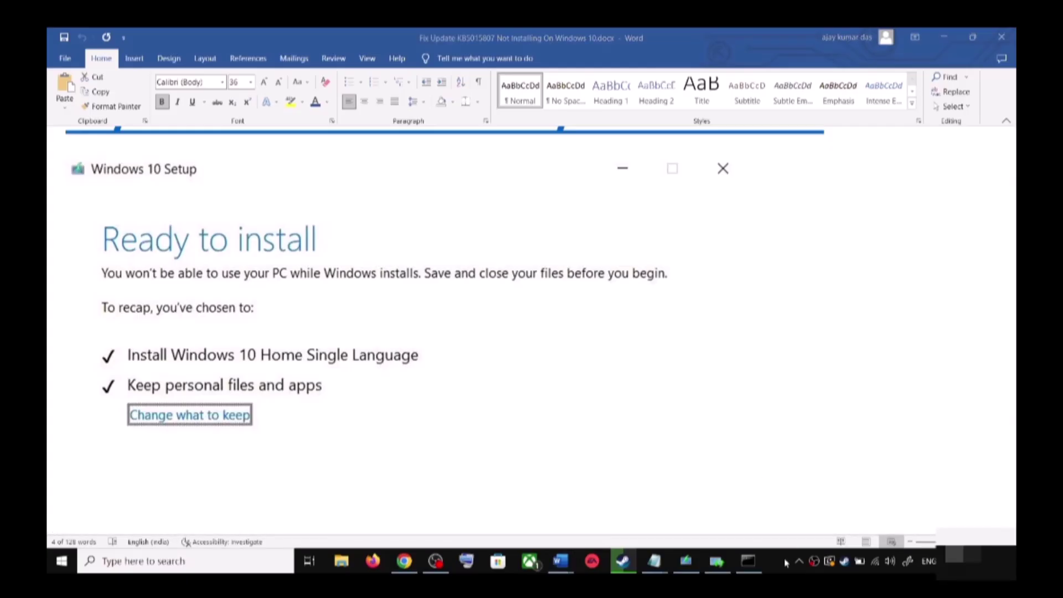